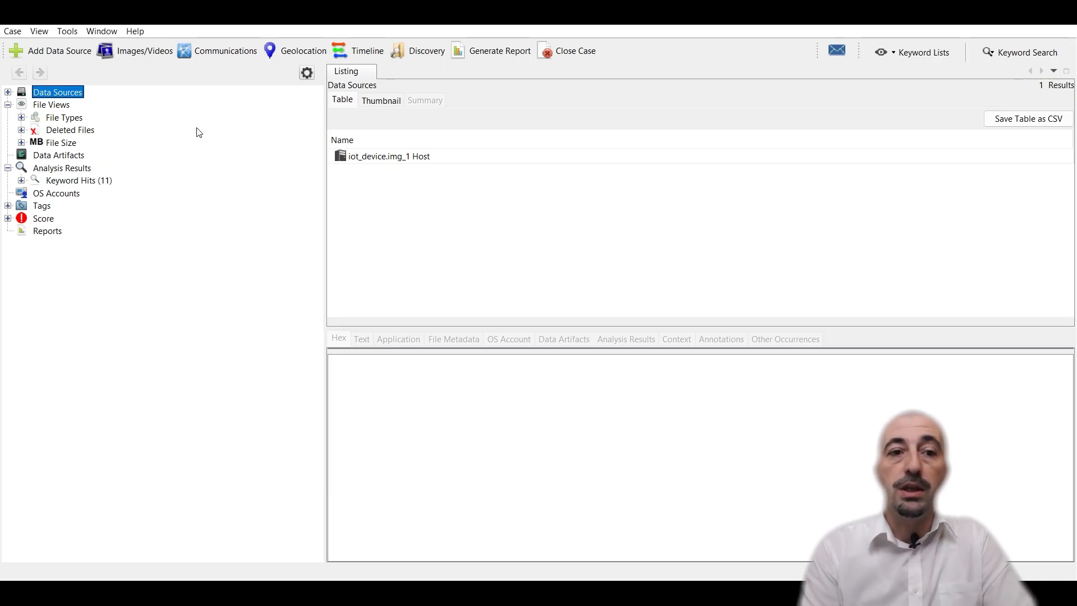
Step: Expand the data source tree and open the iot_device.img root folder listing
{"action": "left_click", "coordinate": [8, 92]}
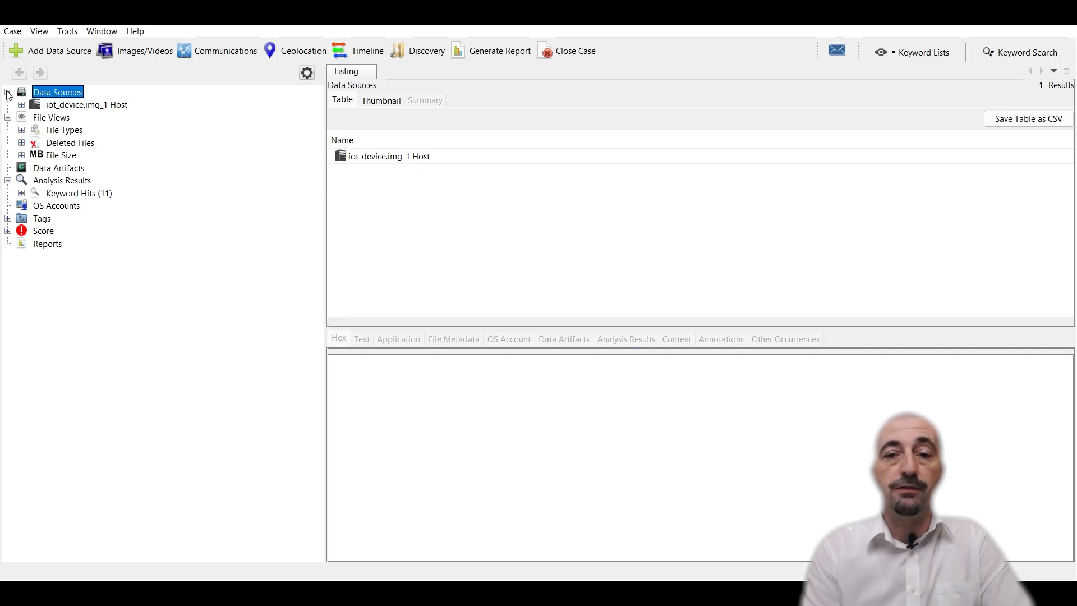
{"action": "left_click", "coordinate": [34, 104]}
{"action": "left_click", "coordinate": [21, 105]}
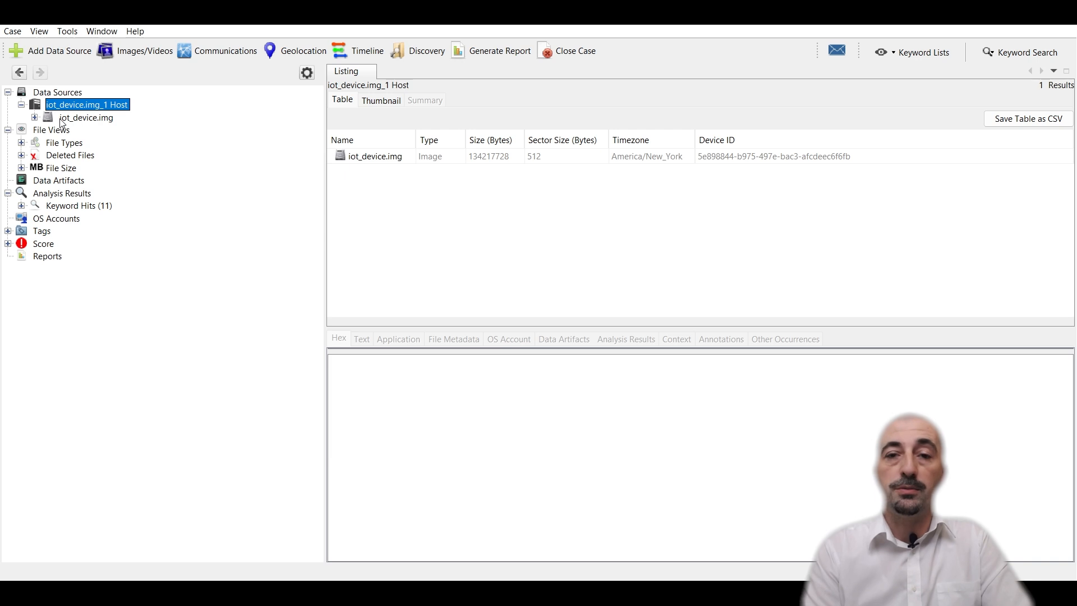
{"action": "left_click", "coordinate": [61, 119]}
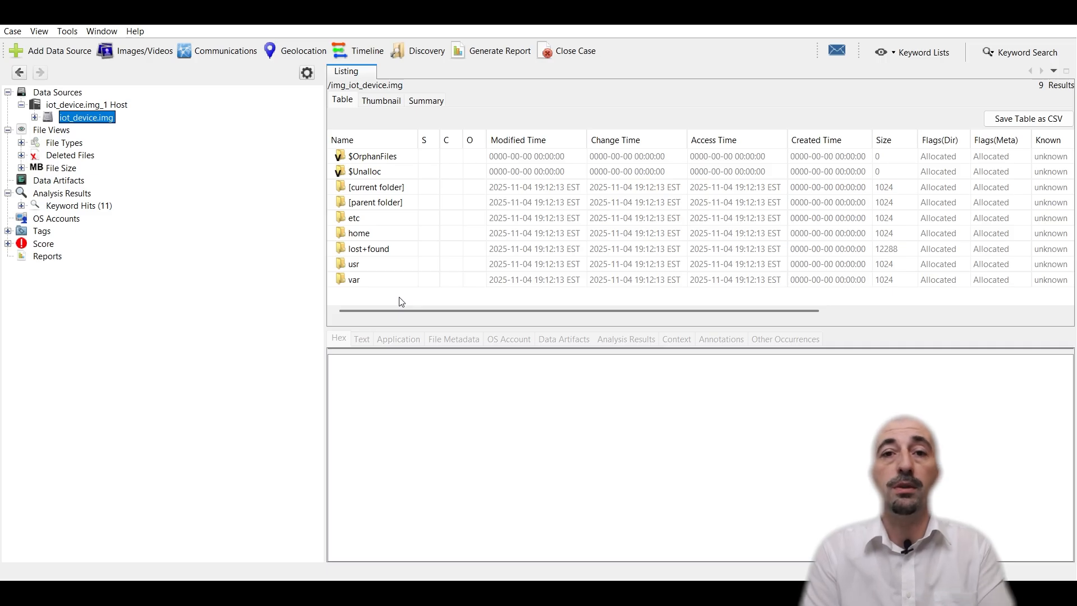
Step: Run an exact-match keyword search for iot across the image
{"action": "key", "text": "alt"}
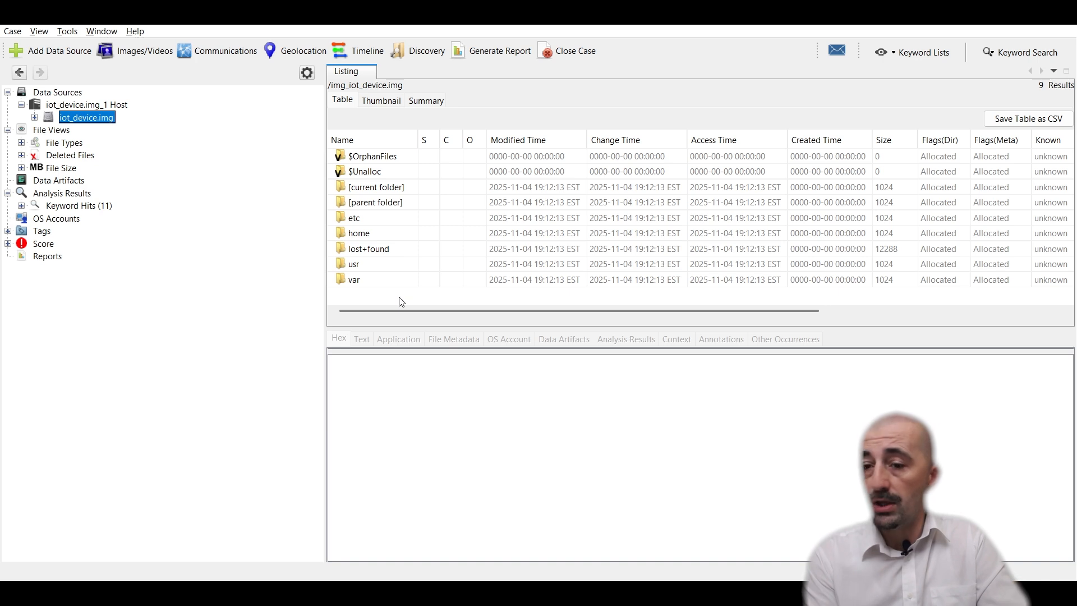
{"action": "left_click", "coordinate": [1011, 61]}
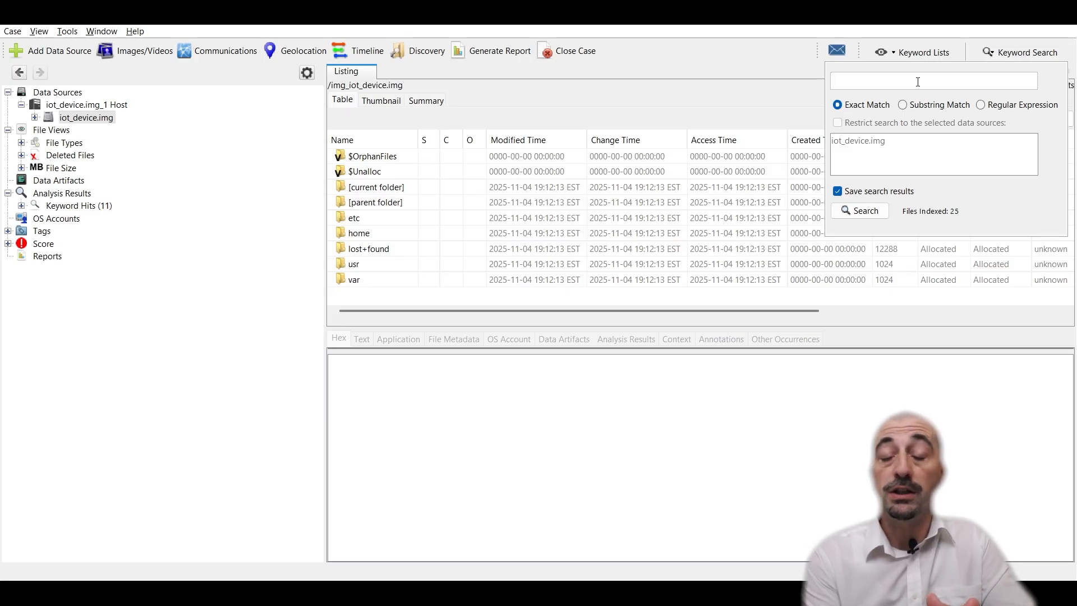
{"action": "key", "text": "alt+Tab"}
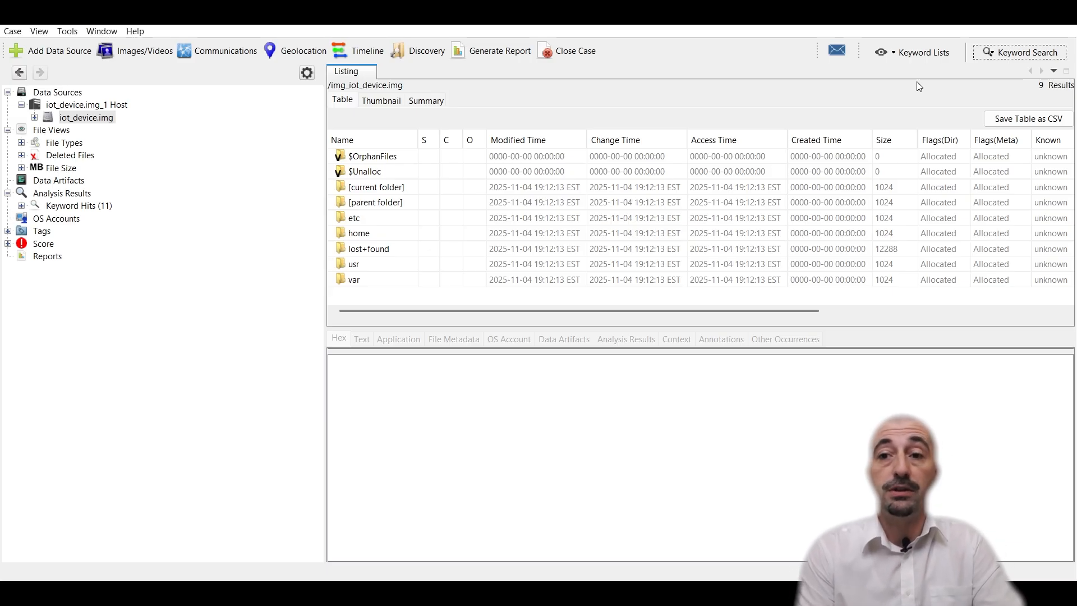
{"action": "left_click", "coordinate": [1018, 52]}
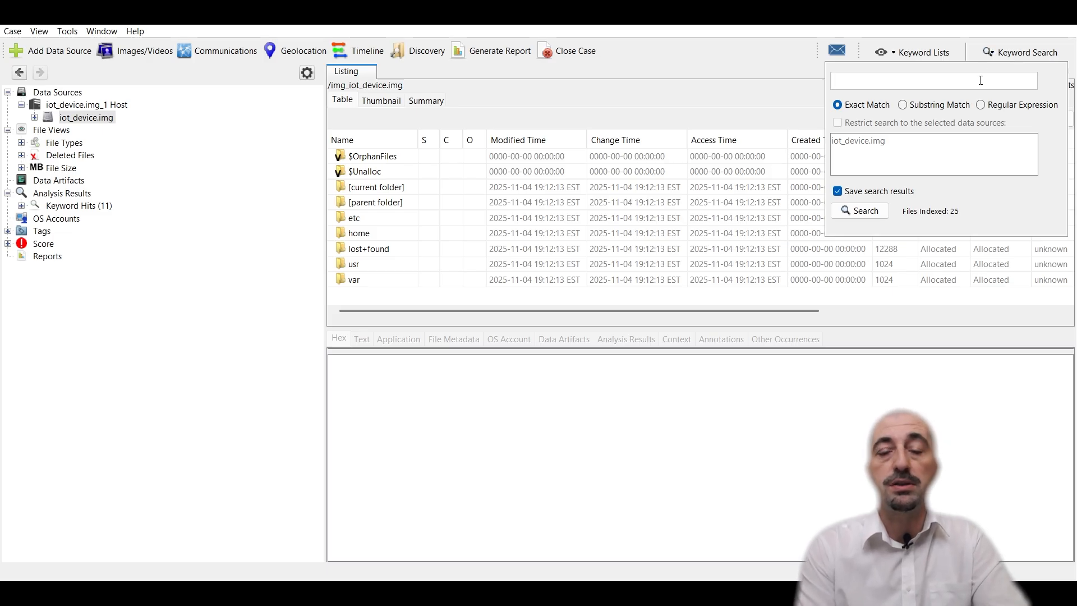
{"action": "type", "text": "iot"}
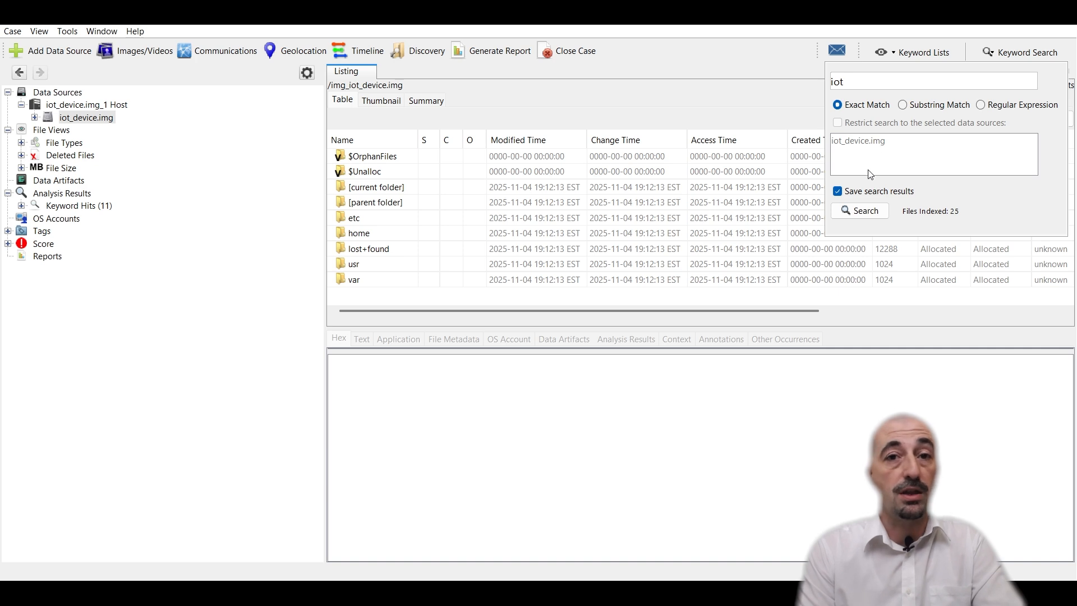
{"action": "left_click", "coordinate": [851, 219]}
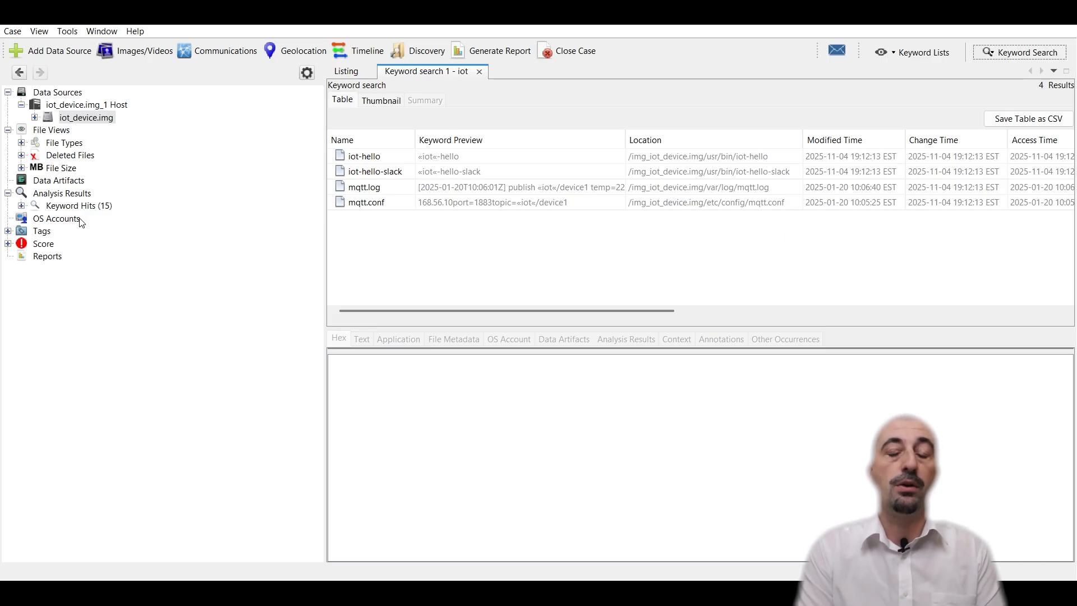
Step: Browse the saved keyword hits down to the single literal results for the iot term
{"action": "left_click", "coordinate": [65, 206]}
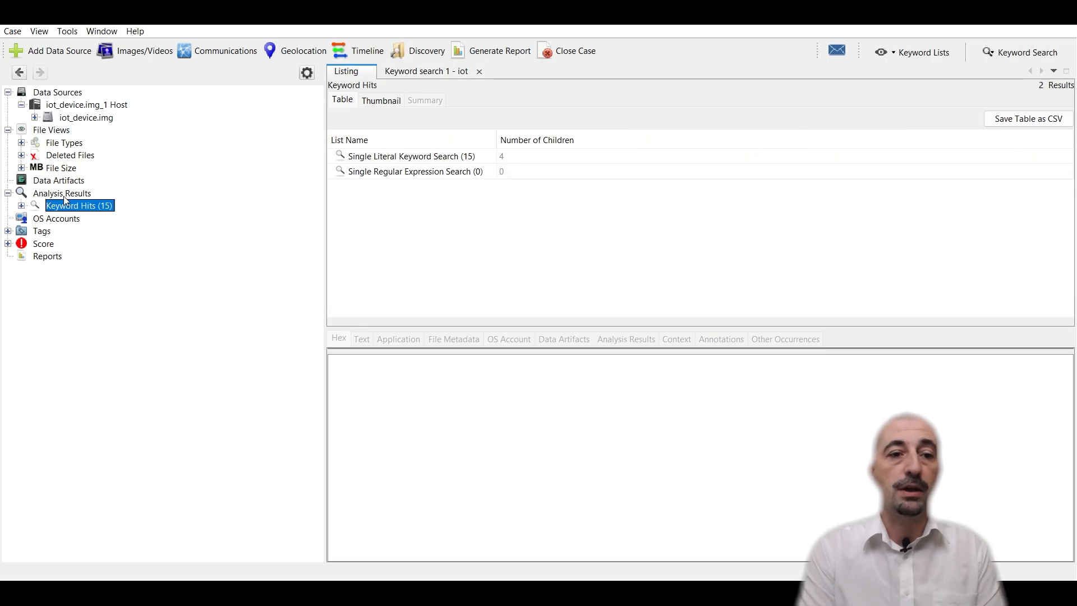
{"action": "key", "text": "Up"}
{"action": "left_click", "coordinate": [66, 207]}
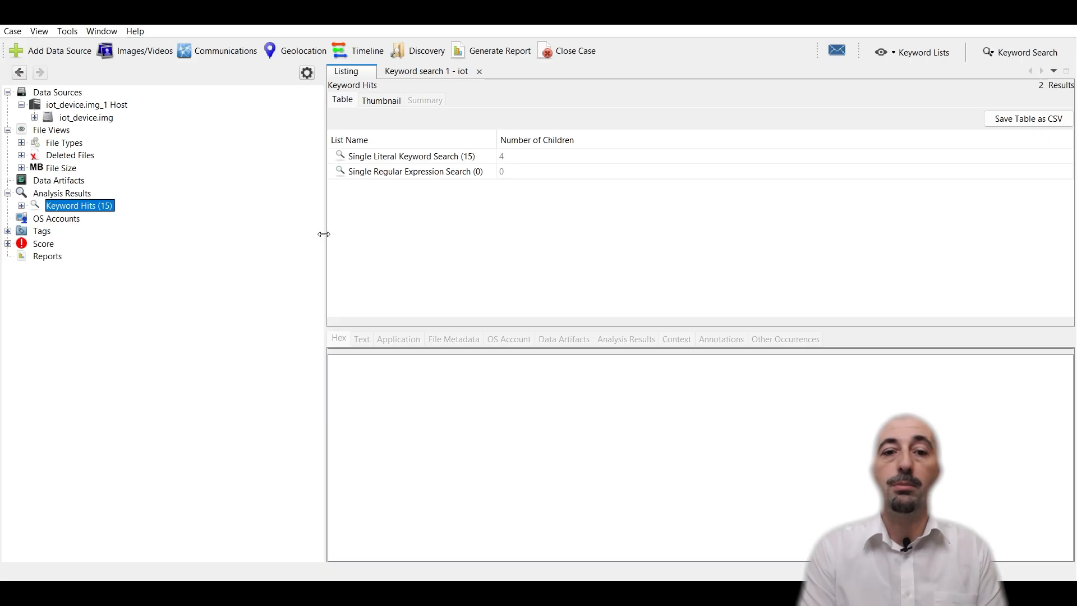
{"action": "left_click_drag", "start_coordinate": [326, 234], "coordinate": [217, 230]}
{"action": "left_click", "coordinate": [22, 206]}
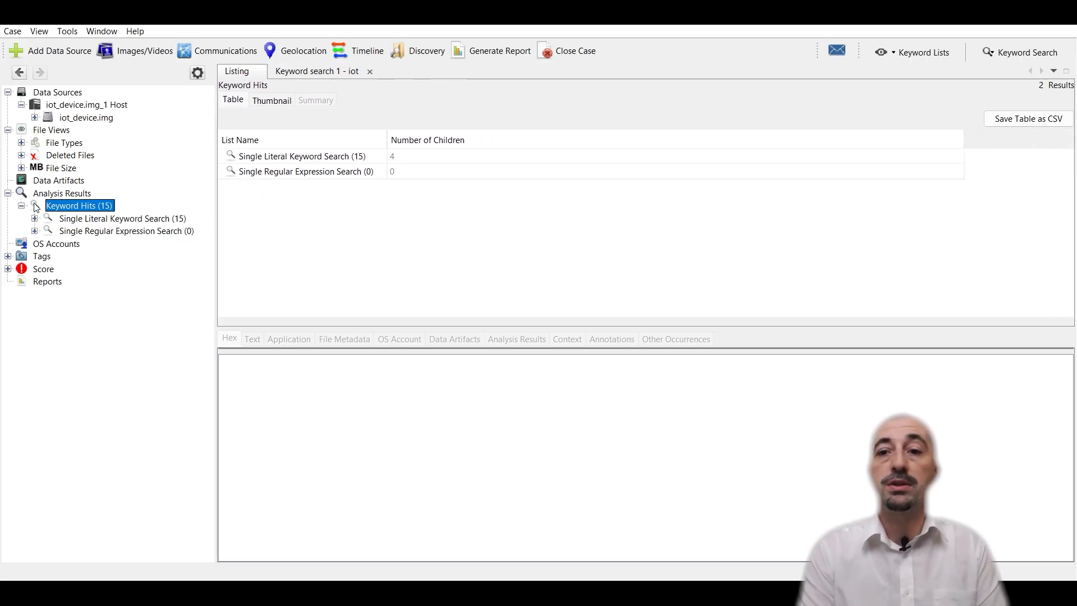
{"action": "left_click", "coordinate": [94, 221]}
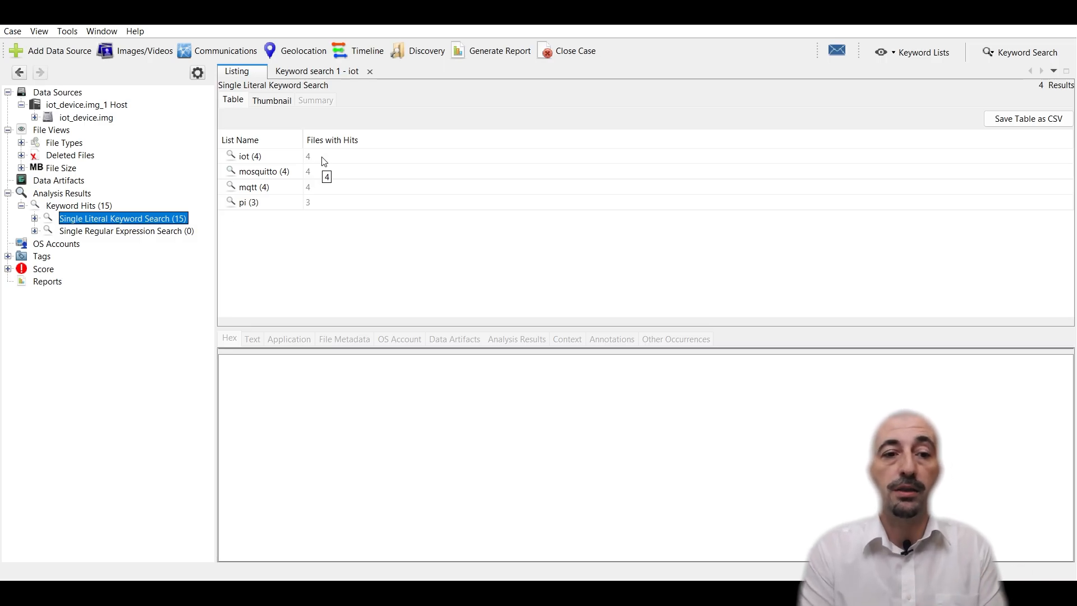
{"action": "left_click", "coordinate": [35, 218]}
{"action": "left_click", "coordinate": [76, 232]}
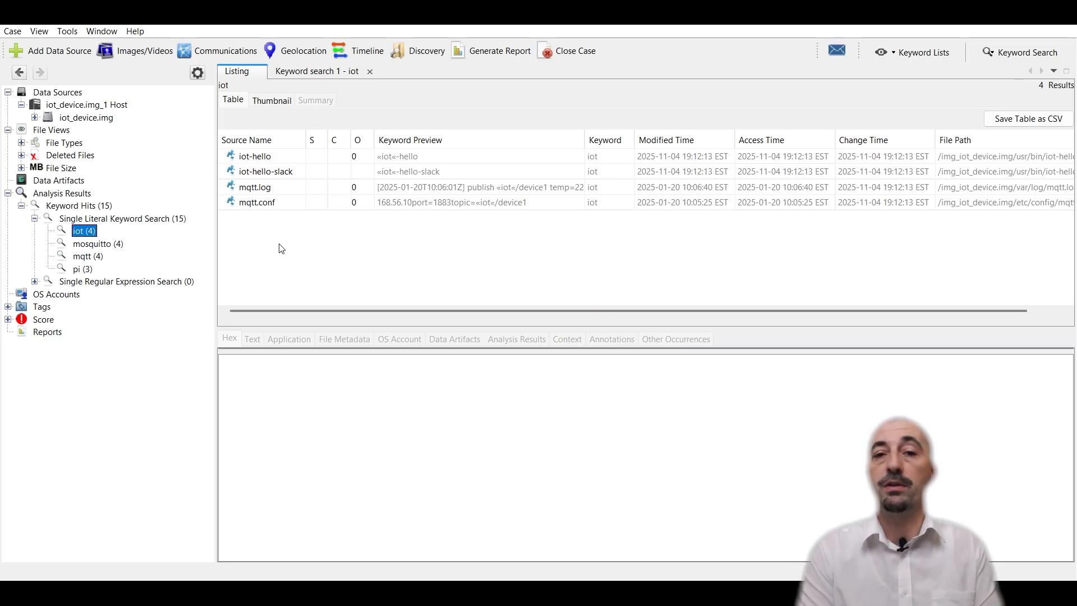
Step: Inspect the iot-hello file's extracted text, hex view and file metadata
{"action": "left_click", "coordinate": [414, 160]}
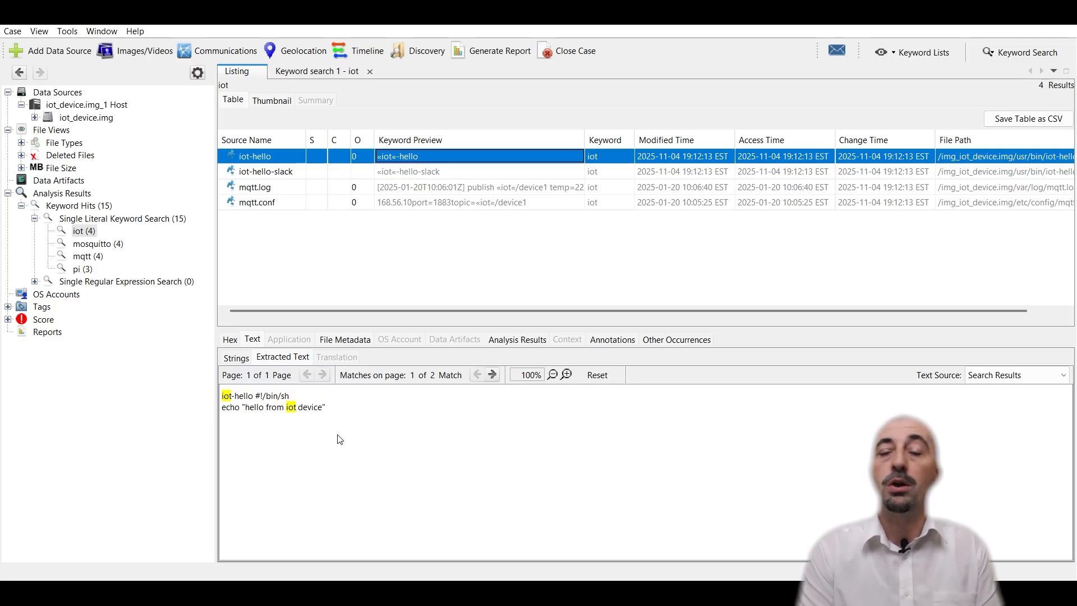
{"action": "left_click", "coordinate": [264, 413]}
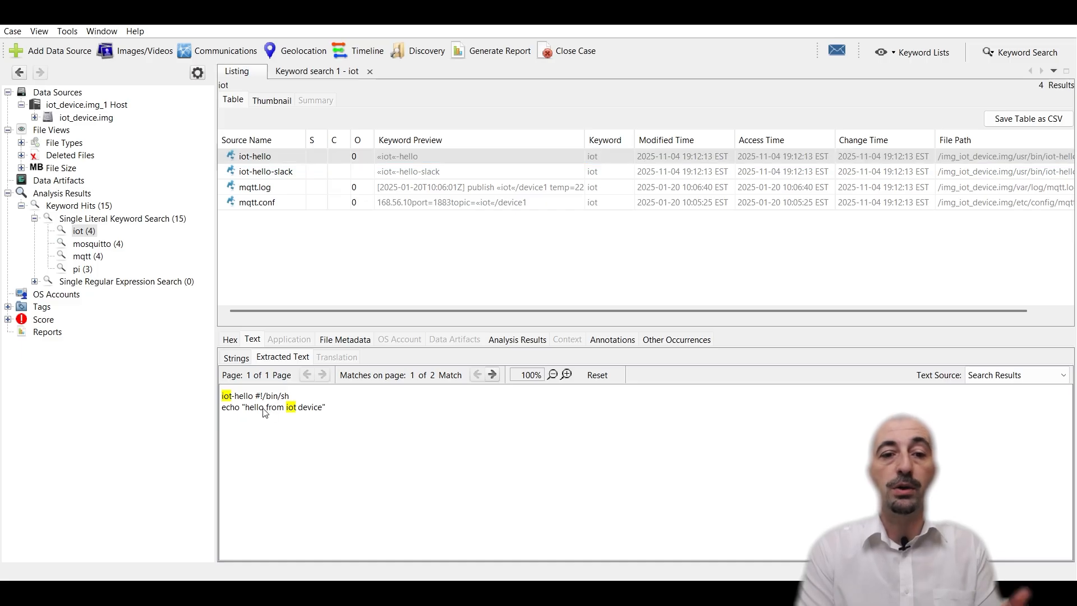
{"action": "left_click", "coordinate": [234, 341]}
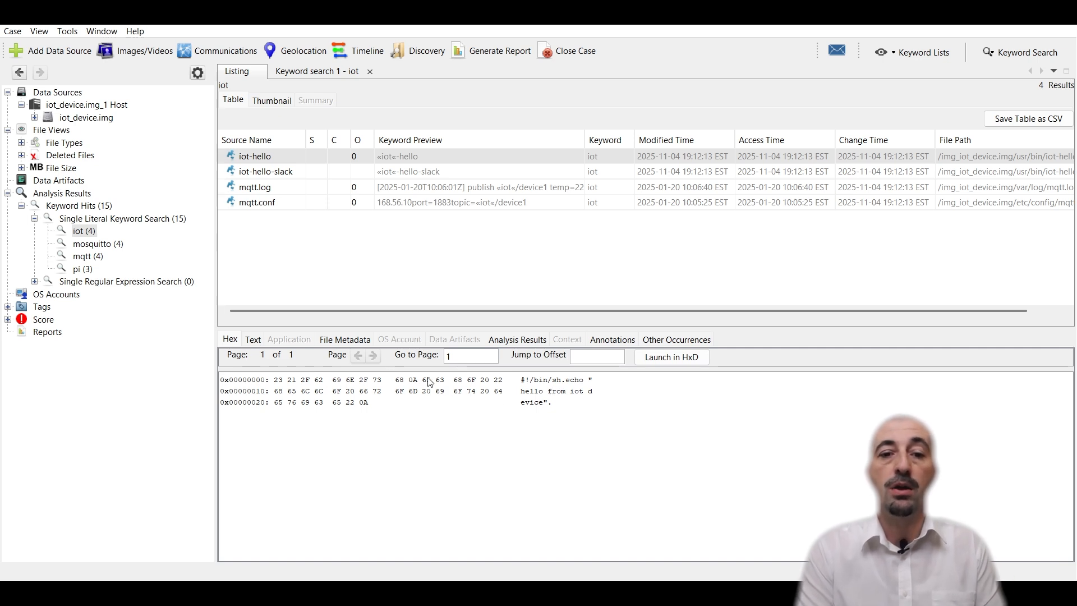
{"action": "left_click", "coordinate": [357, 340]}
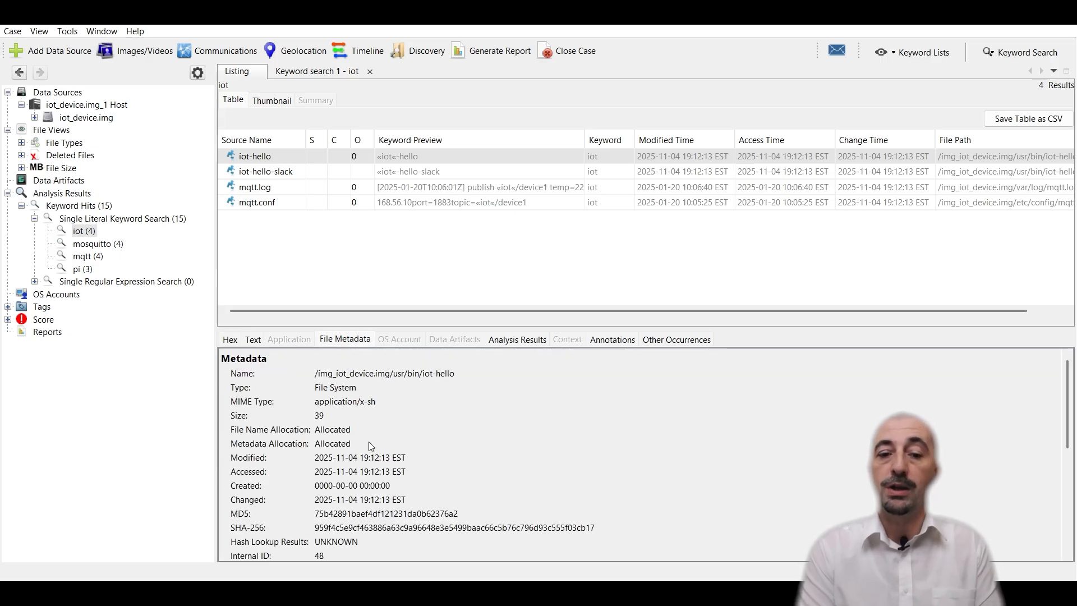
{"action": "scroll", "coordinate": [370, 446], "scroll_direction": "down", "scroll_amount": 10}
{"action": "scroll", "coordinate": [369, 442], "scroll_direction": "up", "scroll_amount": 6}
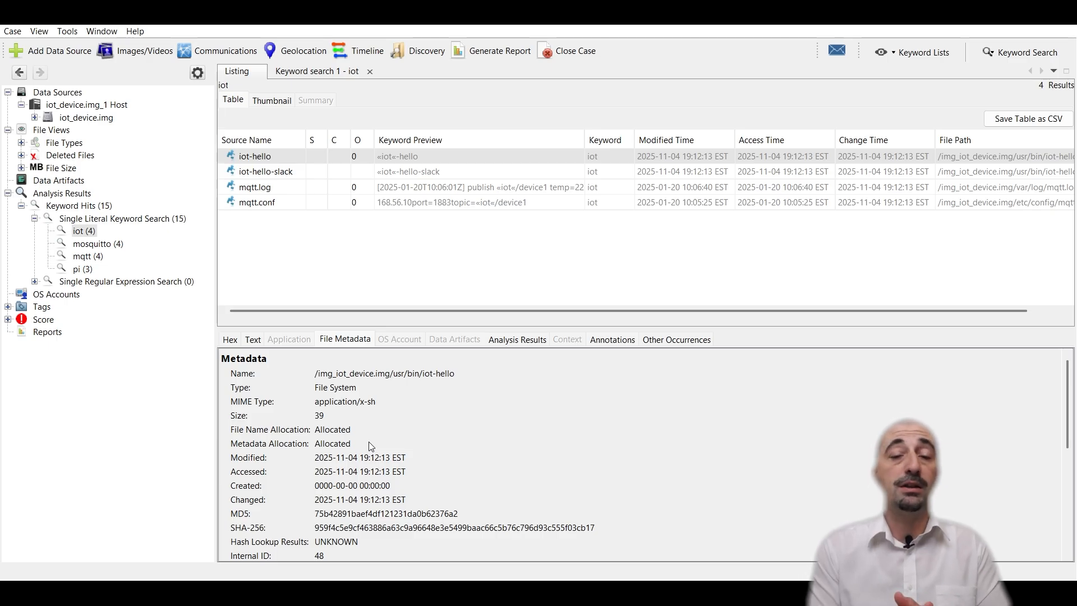
{"action": "key", "text": "alt"}
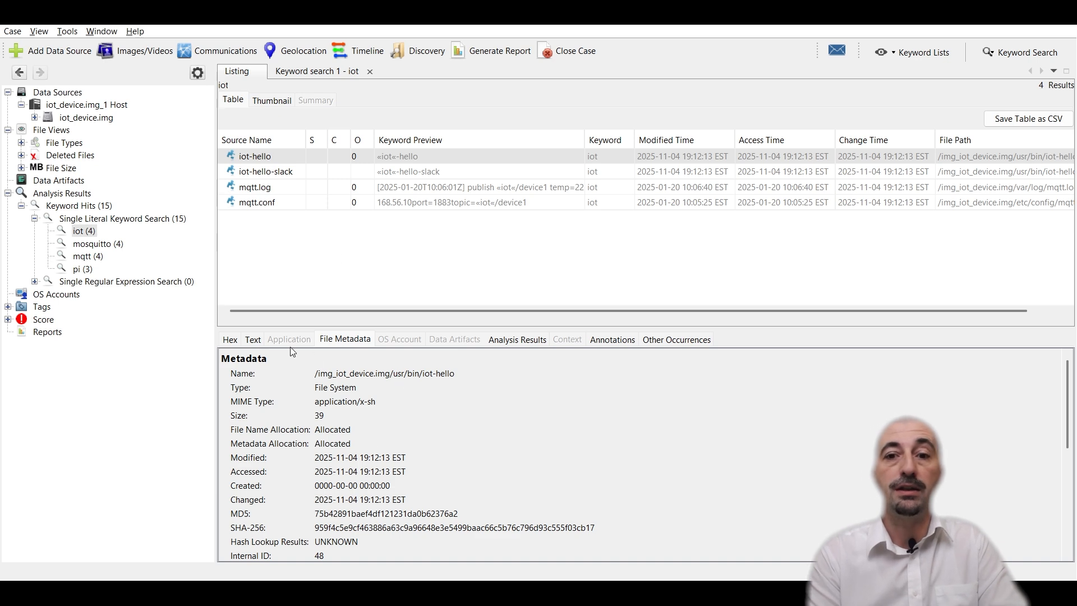
Step: Review the keyword hit lists for the mosquitto, mqtt and pi terms
{"action": "left_click", "coordinate": [281, 172]}
{"action": "left_click", "coordinate": [111, 118]}
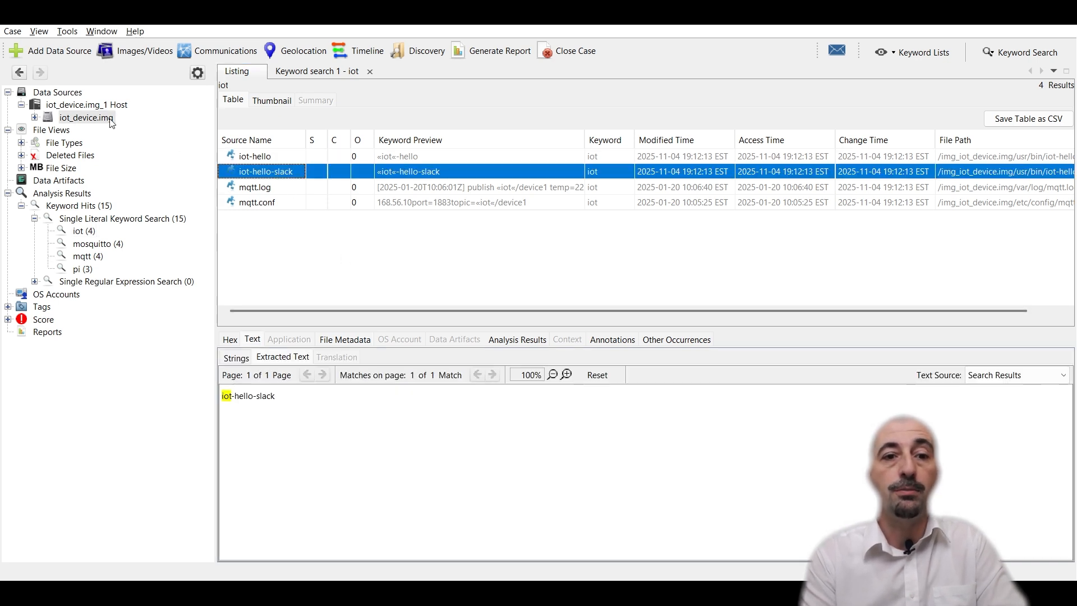
{"action": "left_click", "coordinate": [77, 245]}
{"action": "left_click", "coordinate": [79, 257]}
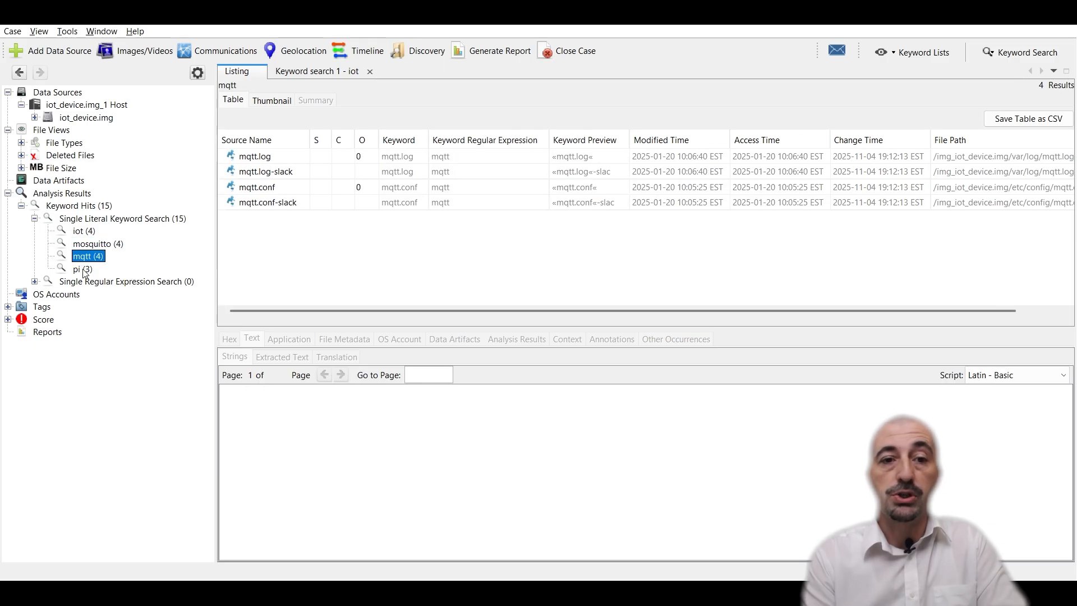
{"action": "left_click", "coordinate": [83, 270]}
{"action": "left_click", "coordinate": [77, 211]}
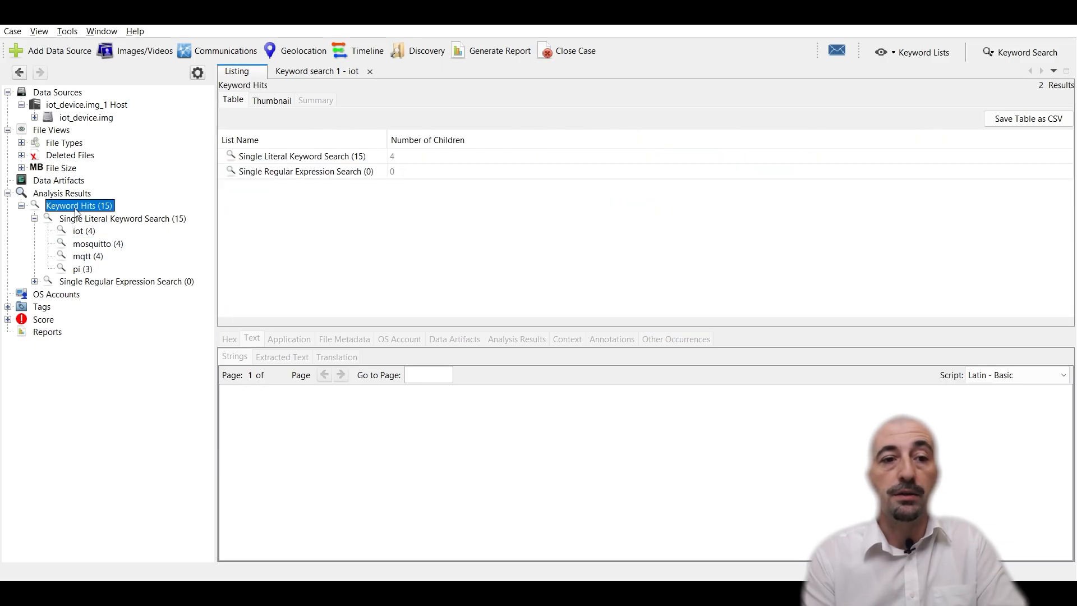
{"action": "left_click", "coordinate": [73, 119]}
Step: Run a substring keyword search for mqtt across the image
{"action": "left_click", "coordinate": [1005, 52]}
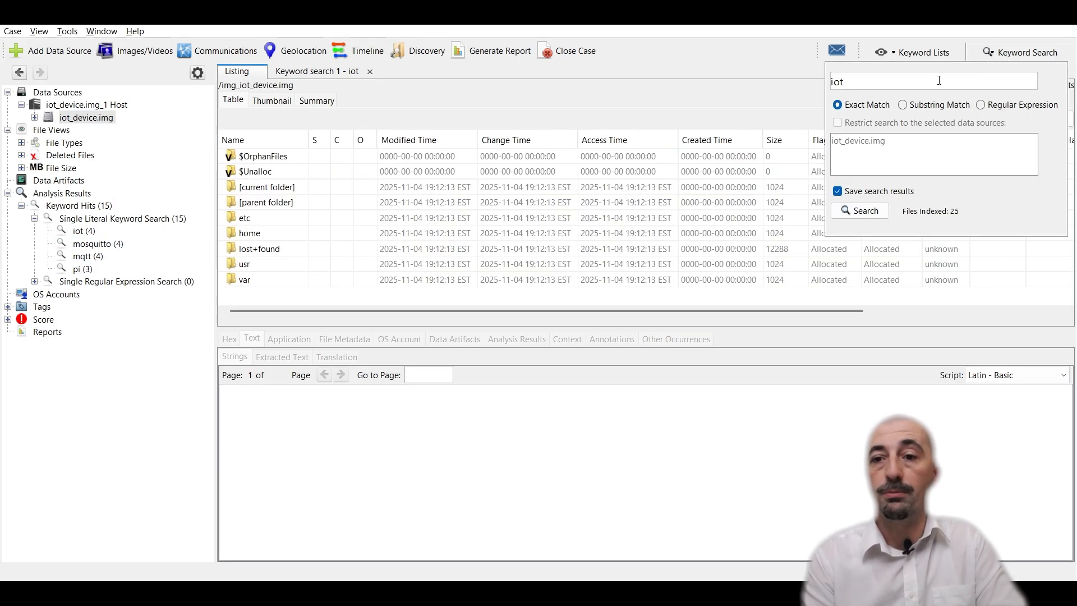
{"action": "type", "text": "m"}
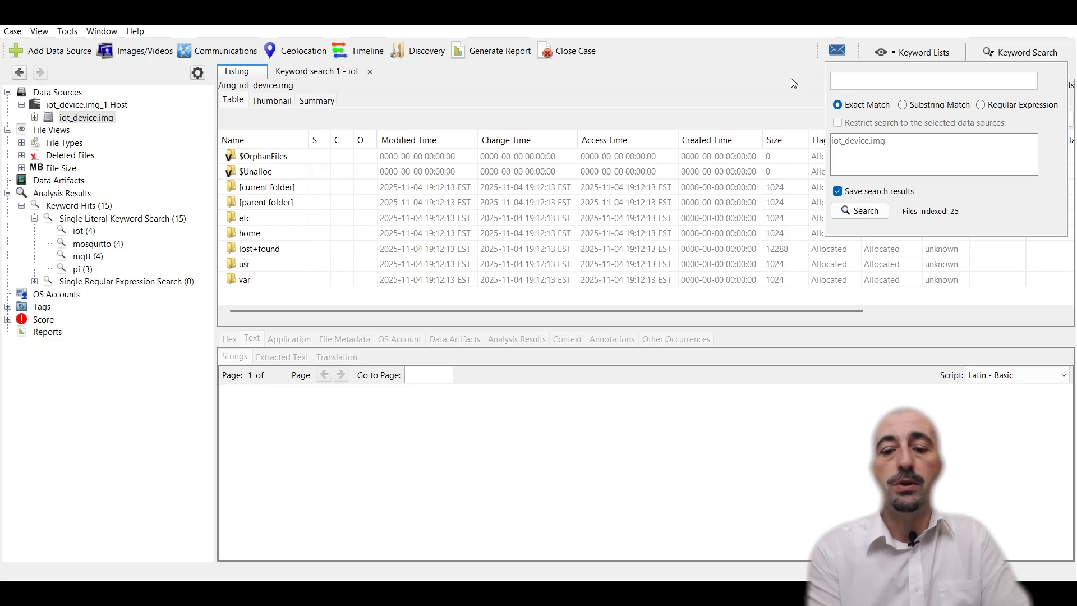
{"action": "type", "text": "qtt"}
{"action": "left_click", "coordinate": [908, 106]}
{"action": "left_click", "coordinate": [860, 212]}
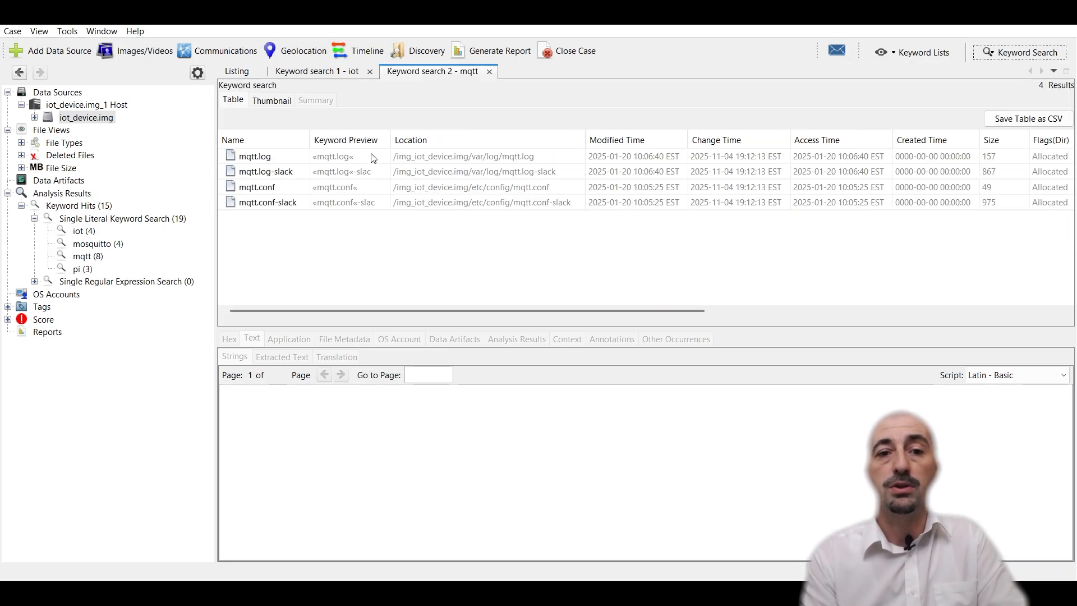
Step: Examine the extracted text of mqtt.log and mqtt.conf, selecting parts of the configuration's topic line
{"action": "left_click", "coordinate": [284, 159]}
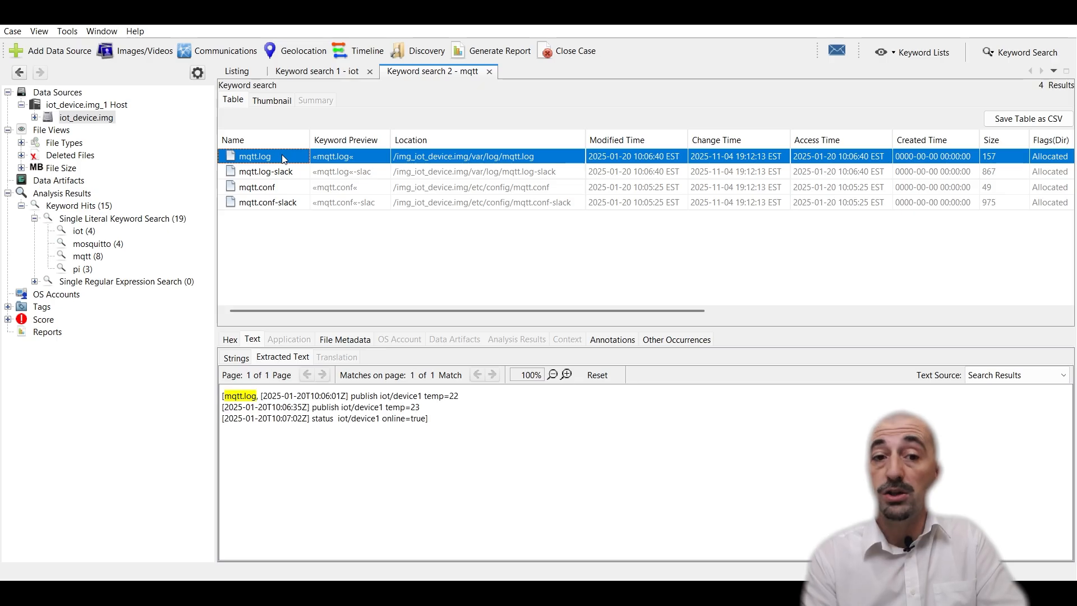
{"action": "left_click", "coordinate": [286, 190]}
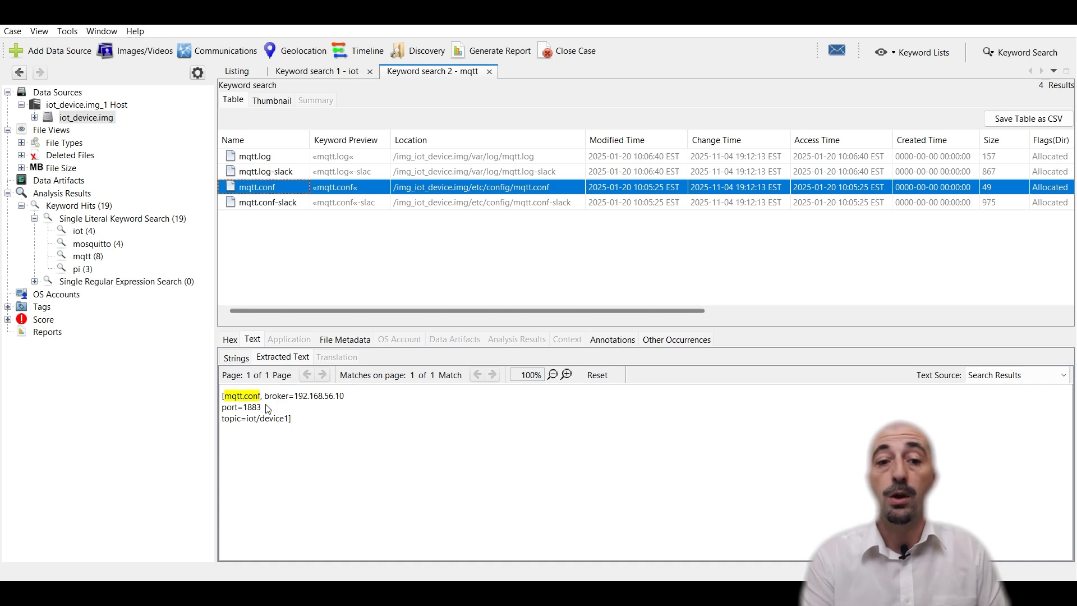
{"action": "left_click_drag", "start_coordinate": [291, 418], "coordinate": [221, 399]}
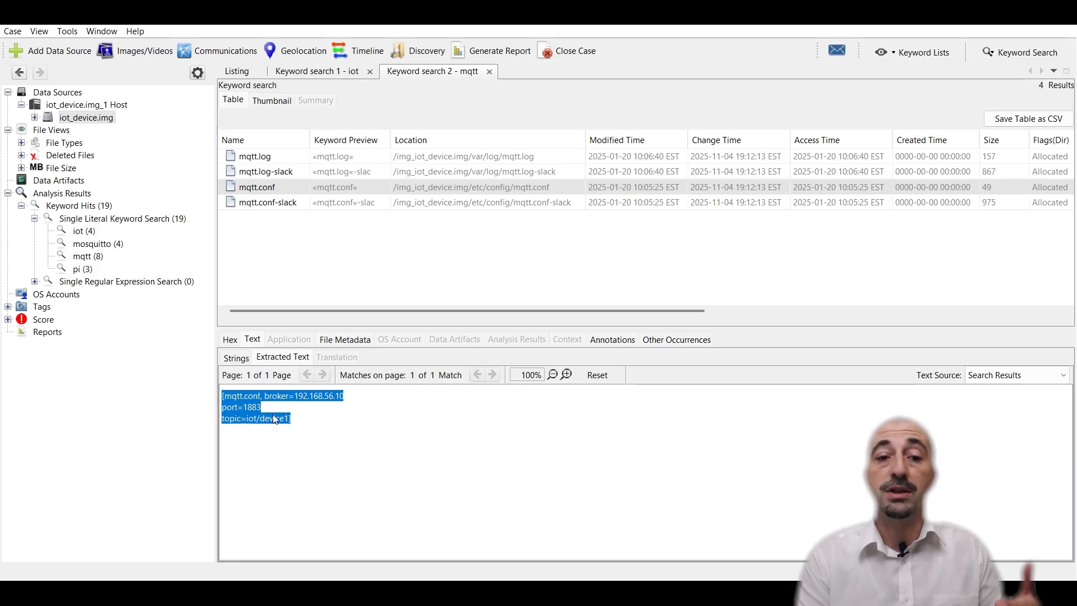
{"action": "left_click", "coordinate": [287, 411]}
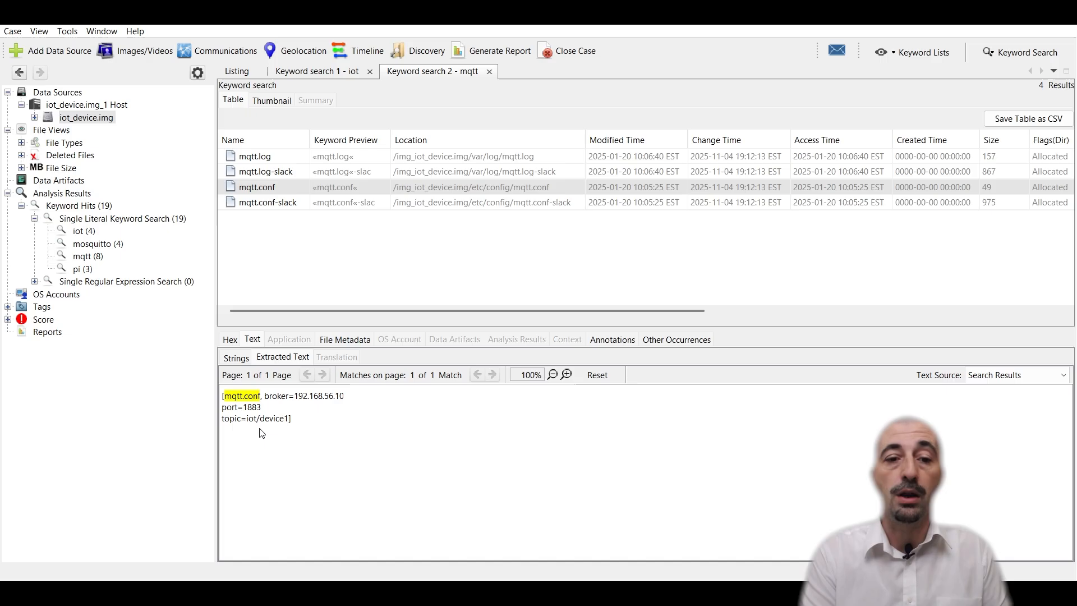
{"action": "double_click", "coordinate": [233, 419]}
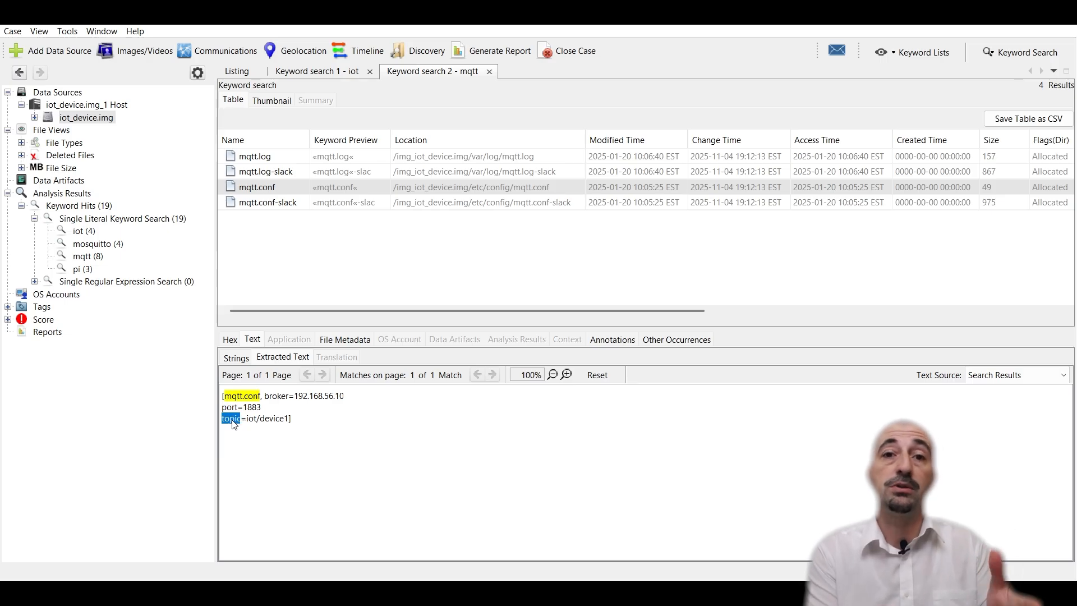
{"action": "double_click", "coordinate": [251, 419]}
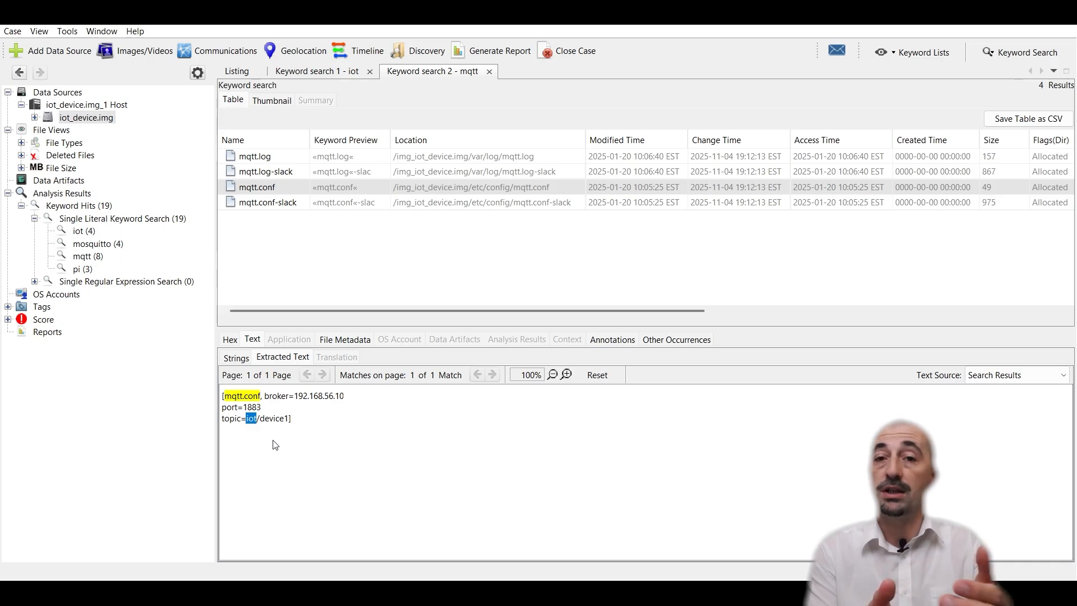
{"action": "double_click", "coordinate": [273, 420]}
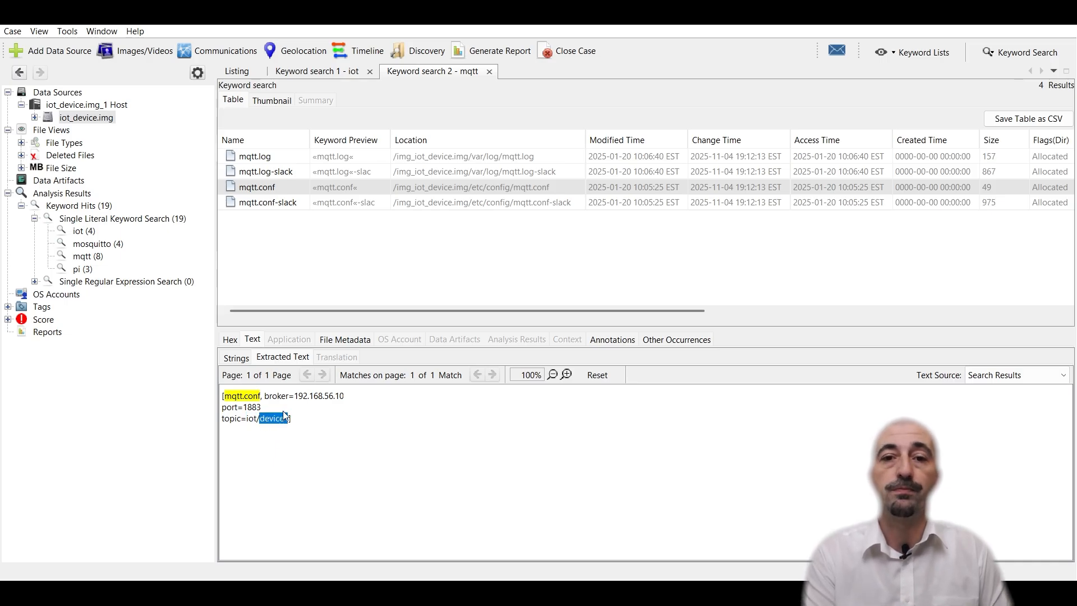
Step: Run a substring keyword search for token across the image
{"action": "left_click", "coordinate": [1037, 55]}
{"action": "left_click_drag", "start_coordinate": [935, 84], "coordinate": [790, 87]}
{"action": "key", "text": "BackSpace"}
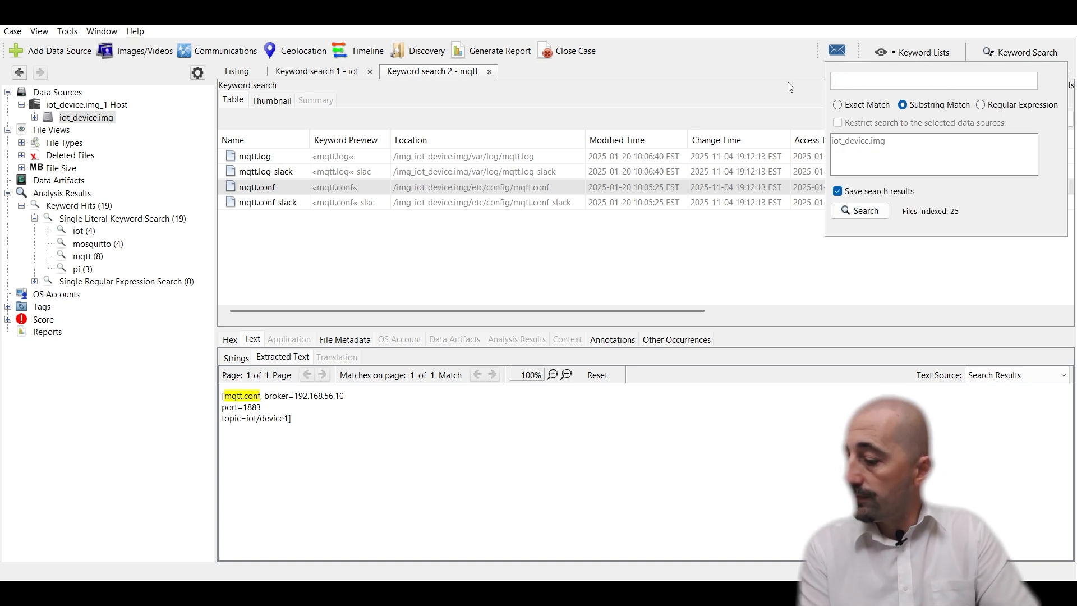
{"action": "type", "text": "token"}
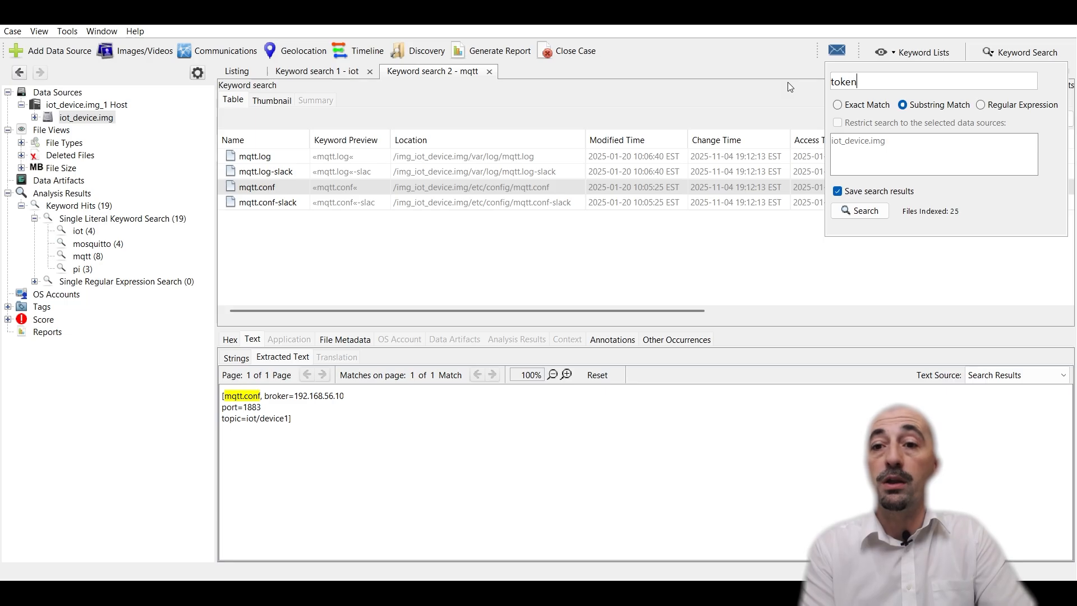
{"action": "left_click", "coordinate": [852, 211]}
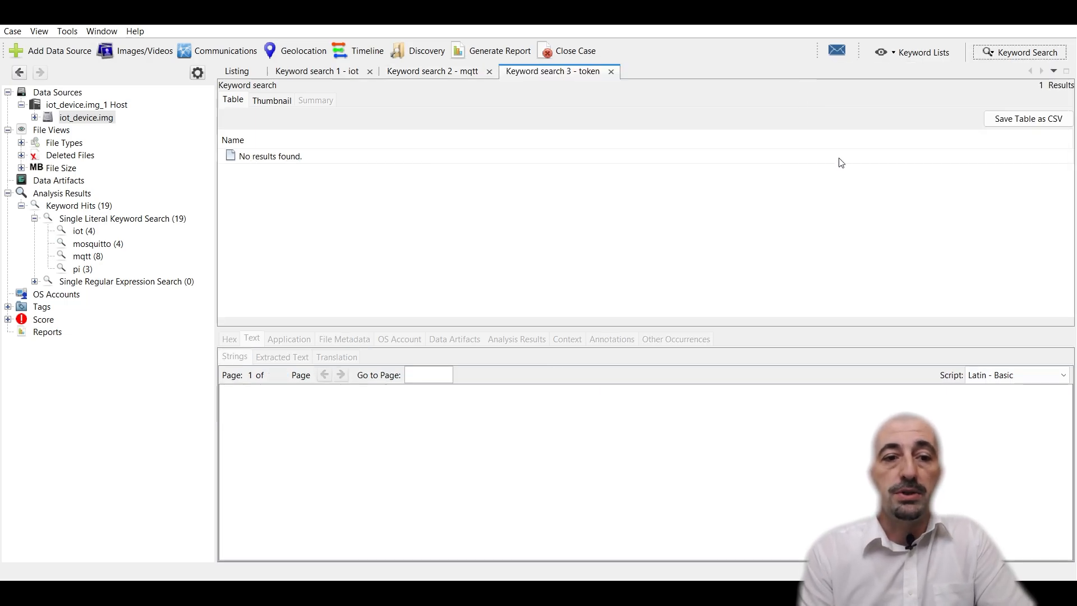
Step: Run a substring keyword search for pi across the image
{"action": "left_click", "coordinate": [995, 53]}
{"action": "double_click", "coordinate": [844, 81]}
{"action": "key", "text": "BackSpace"}
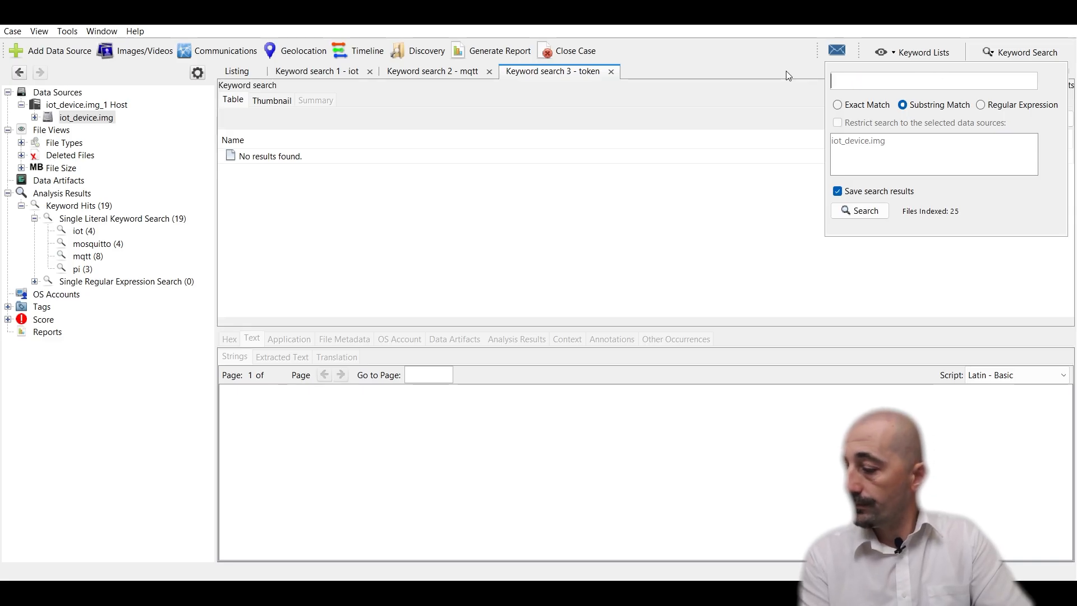
{"action": "type", "text": "pi"}
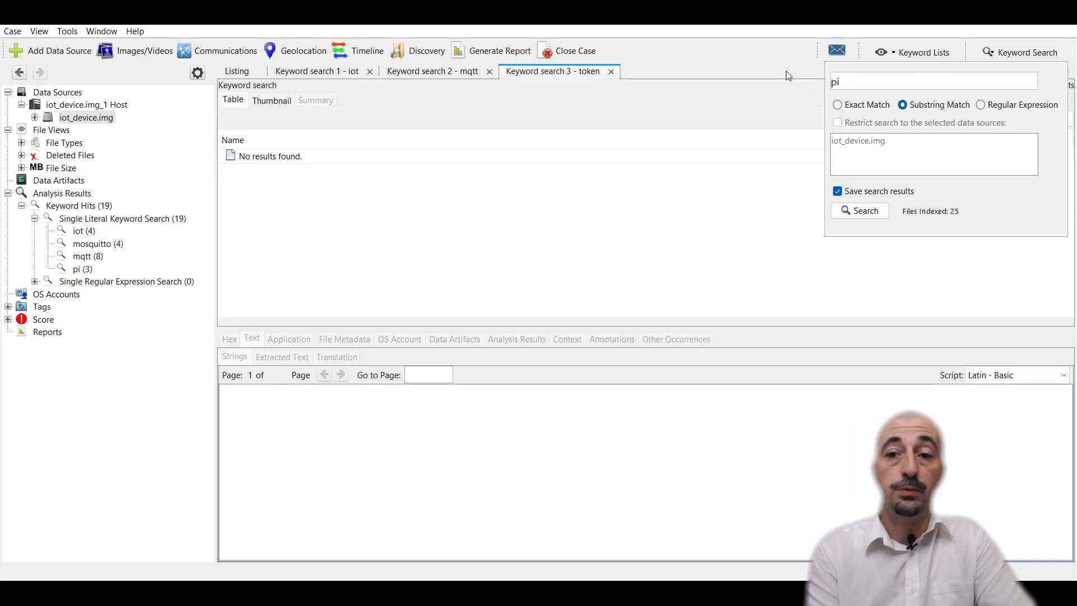
{"action": "key", "text": "Return"}
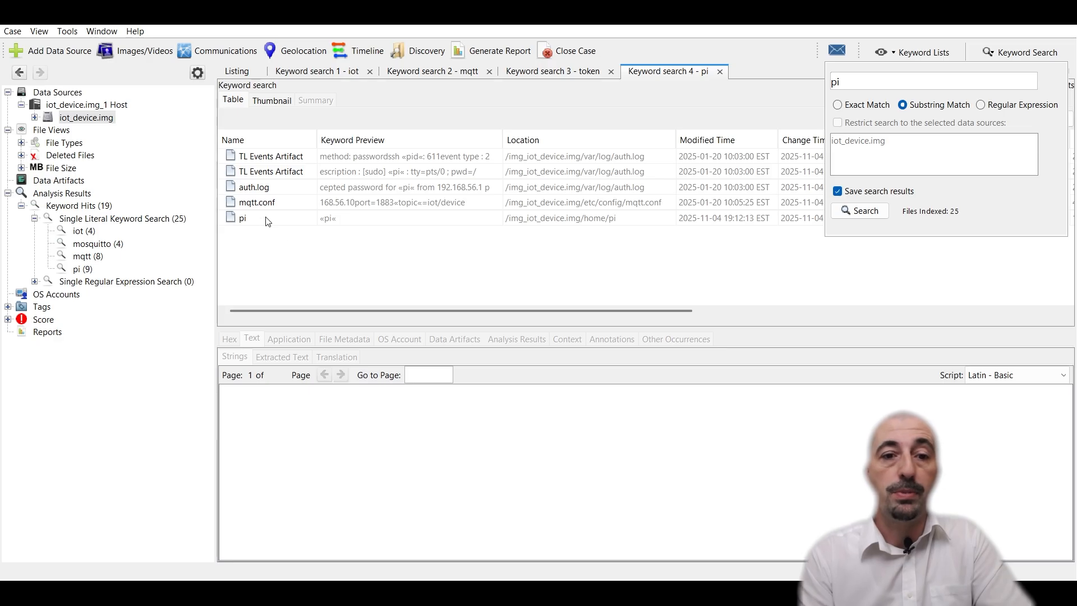
Step: Review the pi search hits, examining auth.log's extracted text and selecting parts of its SSH login line
{"action": "left_click", "coordinate": [267, 220]}
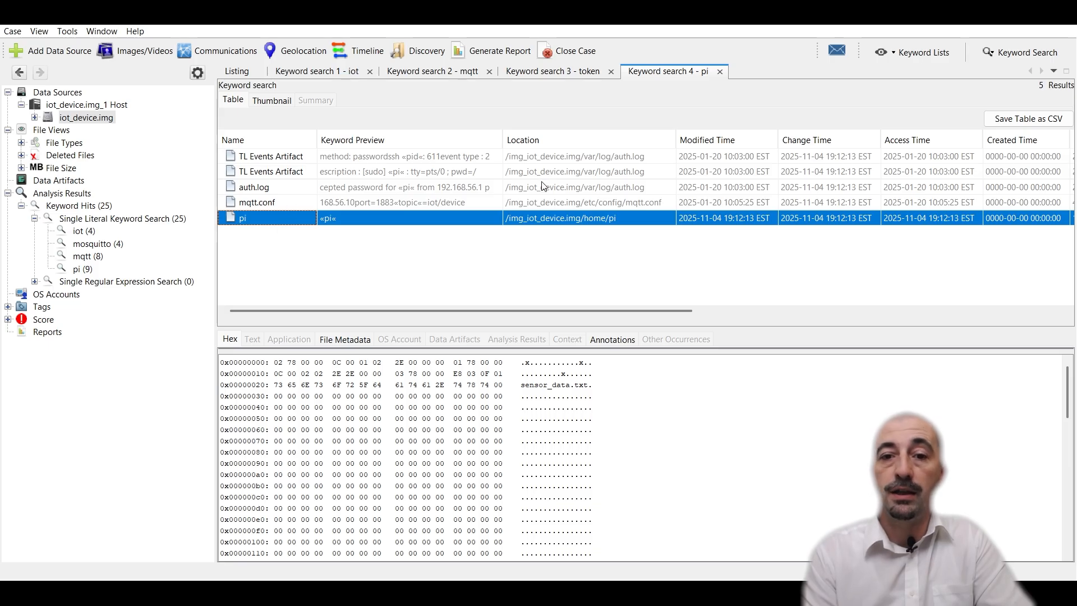
{"action": "left_click", "coordinate": [563, 220]}
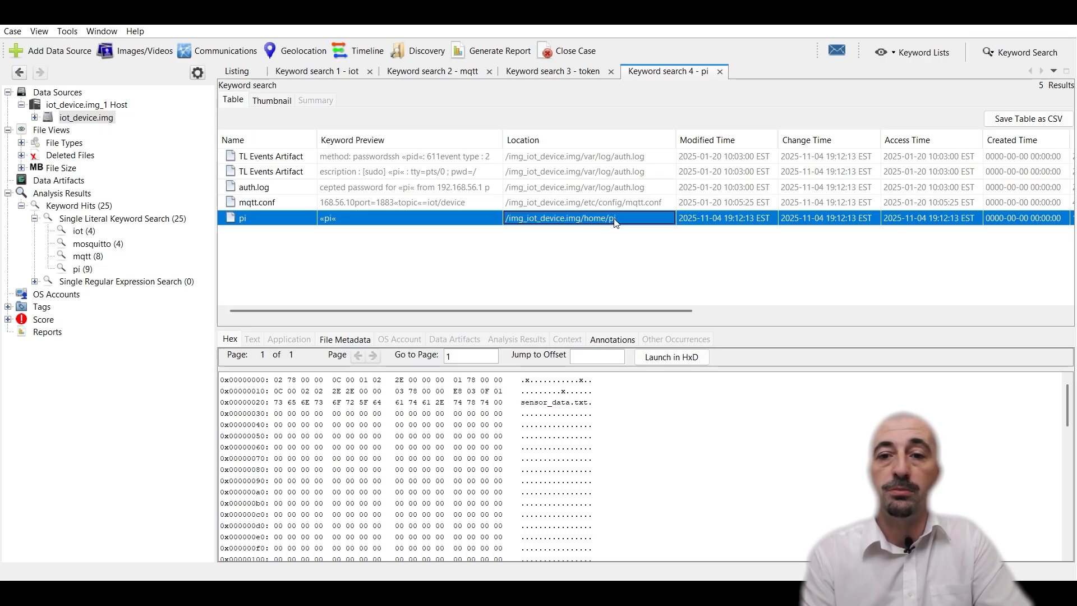
{"action": "left_click", "coordinate": [582, 204]}
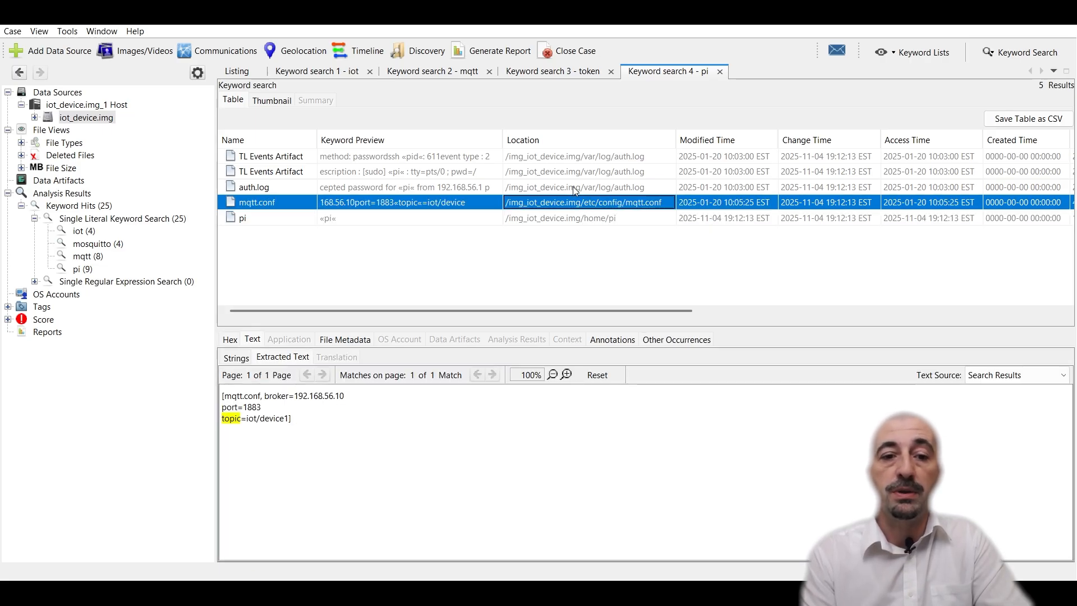
{"action": "left_click", "coordinate": [573, 189]}
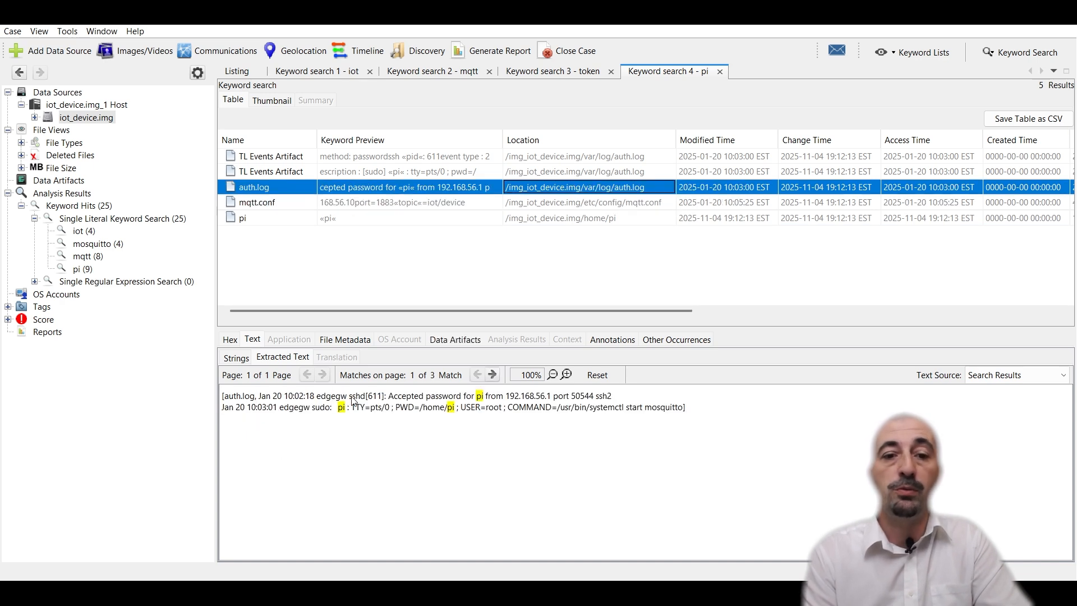
{"action": "left_click", "coordinate": [296, 413]}
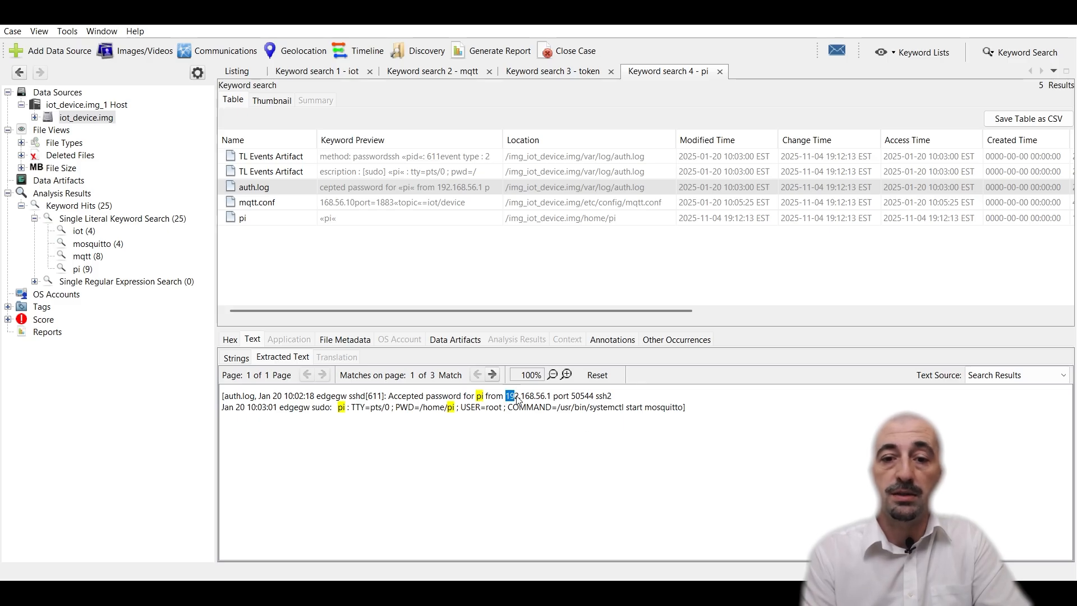
{"action": "left_click_drag", "start_coordinate": [506, 396], "coordinate": [544, 397]}
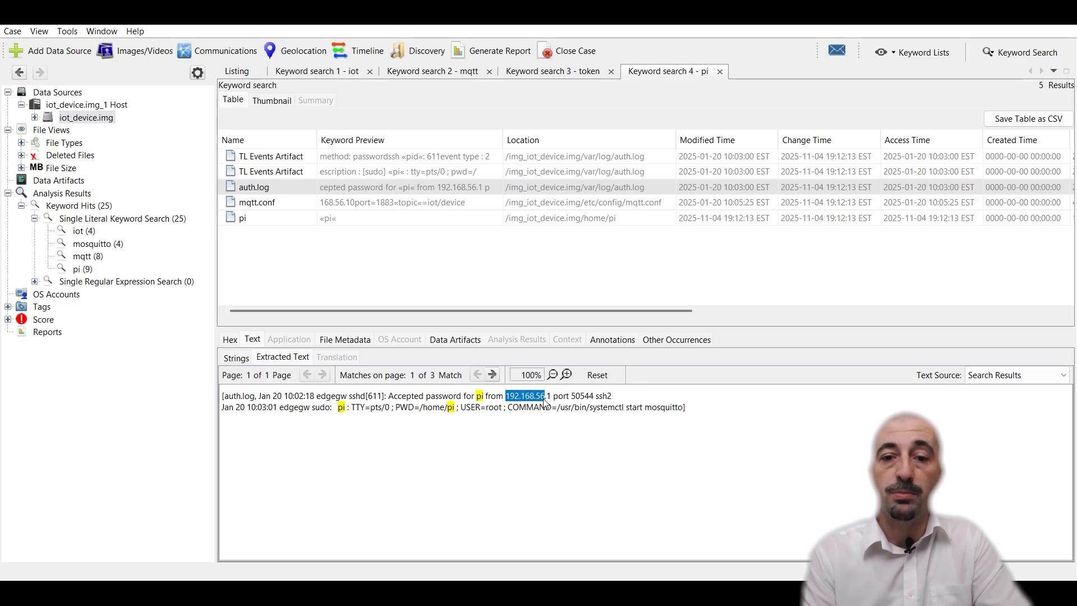
{"action": "triple_click", "coordinate": [610, 396]}
{"action": "left_click", "coordinate": [617, 399]}
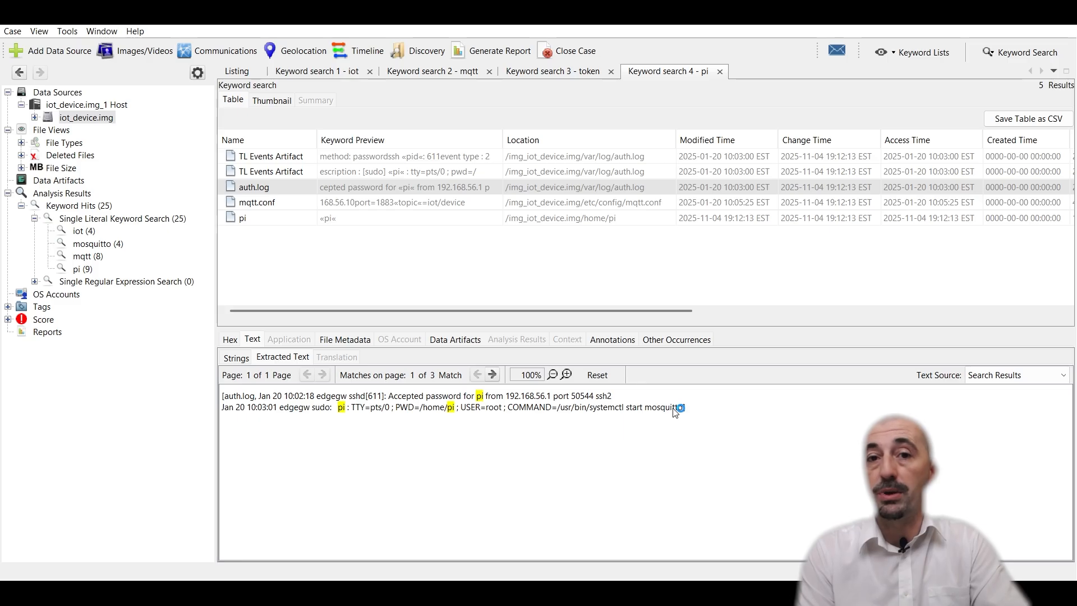
{"action": "key", "text": "alt+Tab"}
{"action": "key", "text": "alt+Tab"}
{"action": "left_click", "coordinate": [125, 359]}
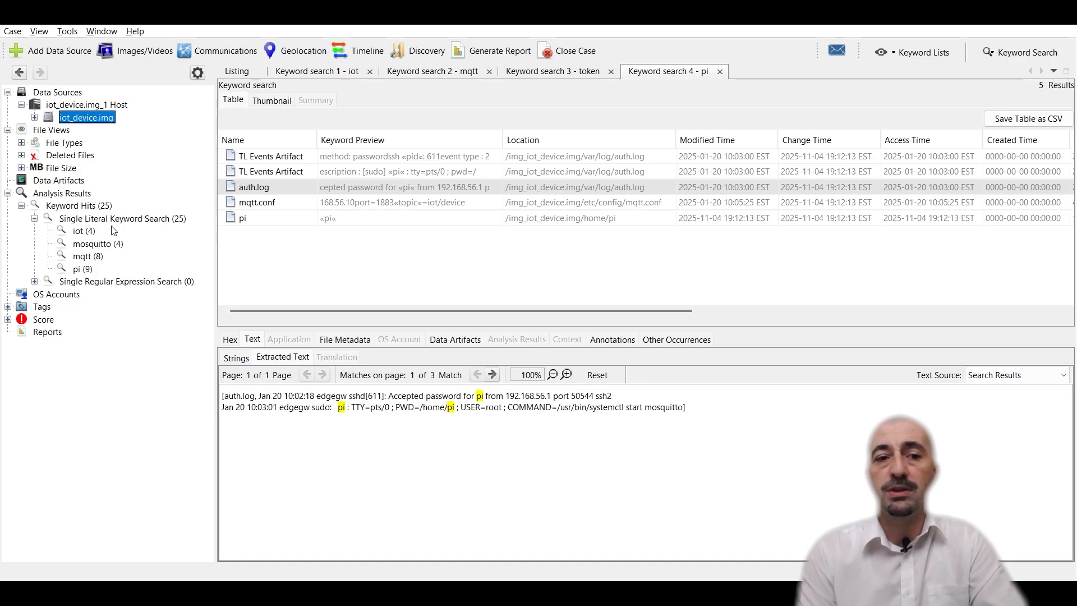
{"action": "left_click", "coordinate": [498, 50]}
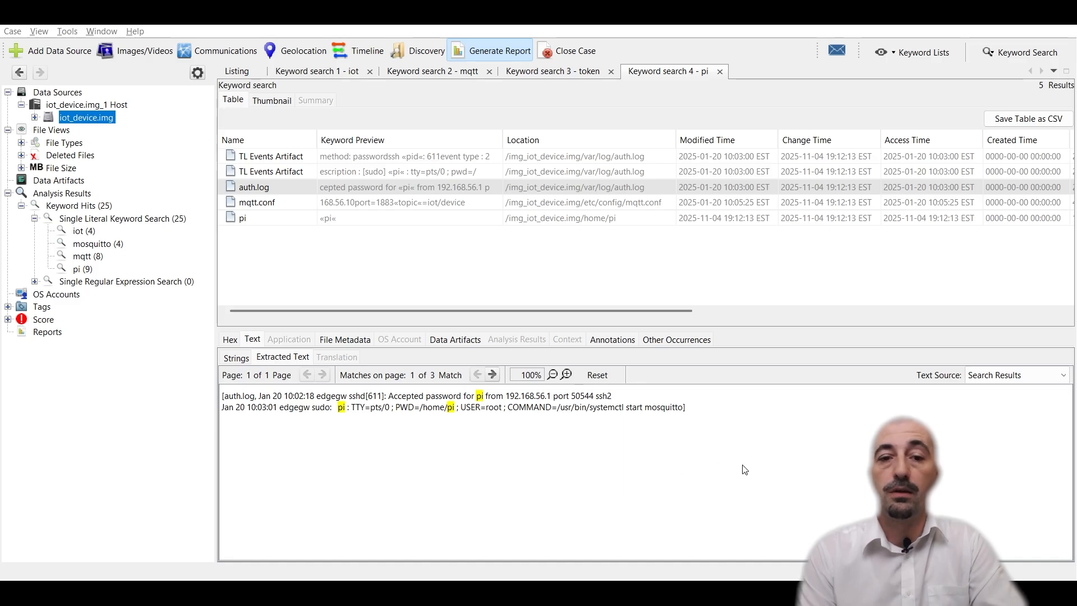
Step: Tag the auth.log hit as a Notable Item
{"action": "left_click", "coordinate": [280, 222]}
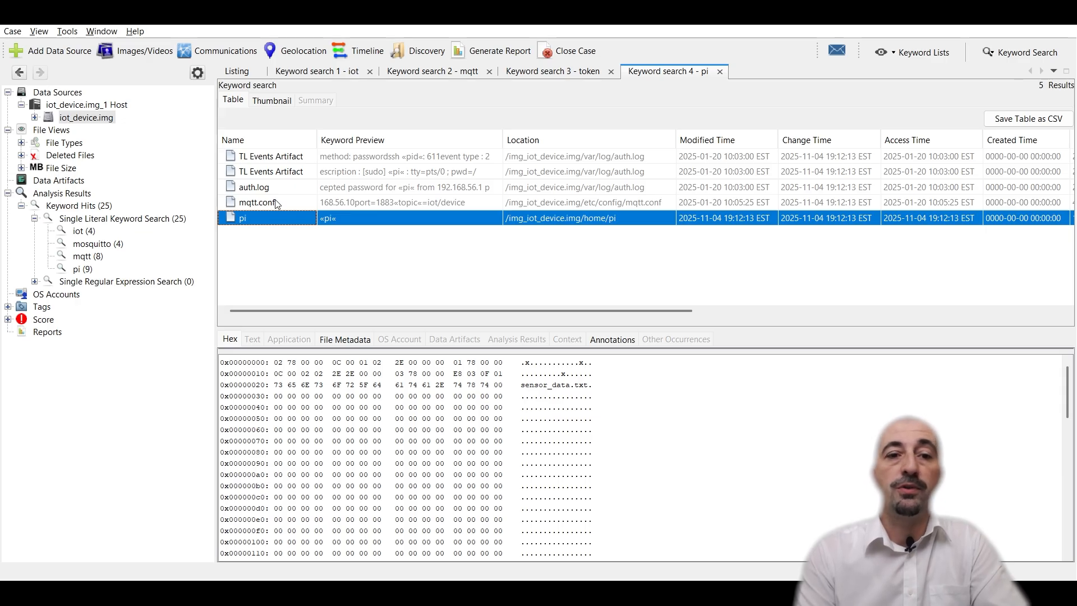
{"action": "left_click", "coordinate": [274, 194]}
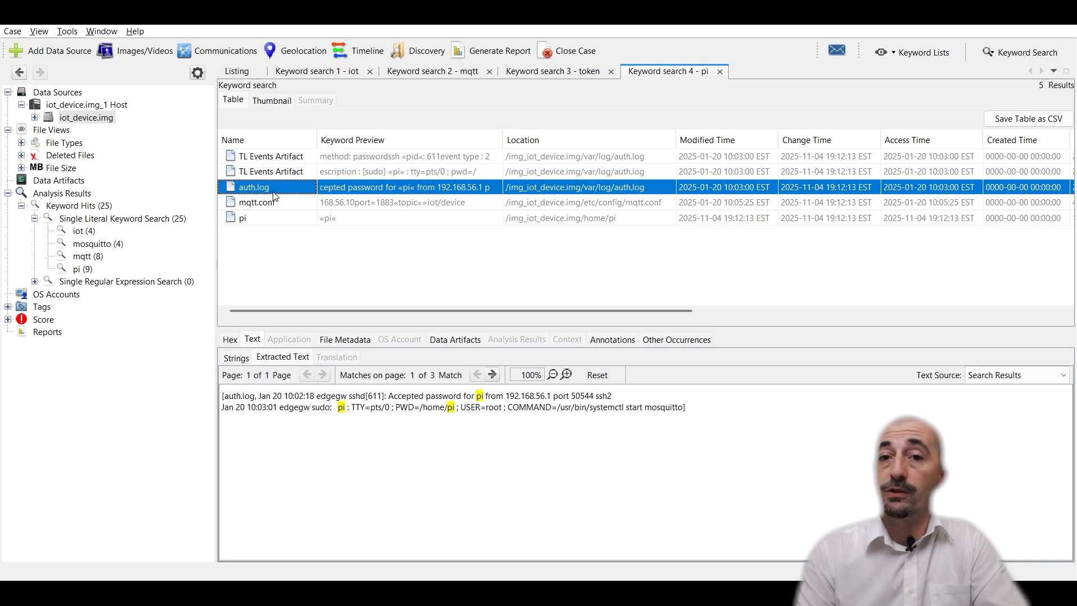
{"action": "right_click", "coordinate": [274, 194]}
{"action": "mouse_move", "coordinate": [373, 272]}
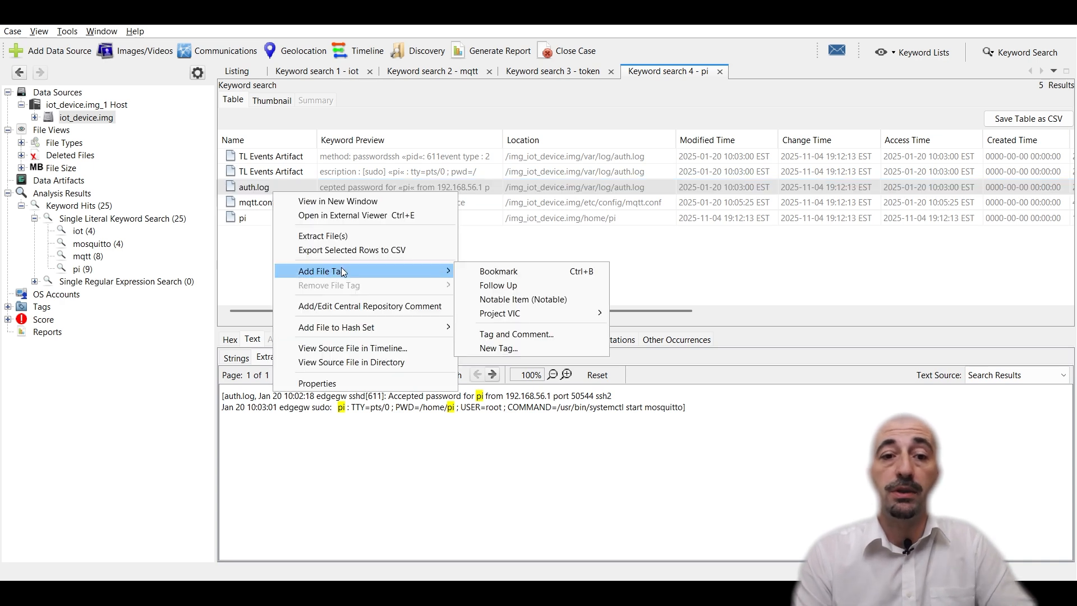
{"action": "left_click", "coordinate": [486, 300]}
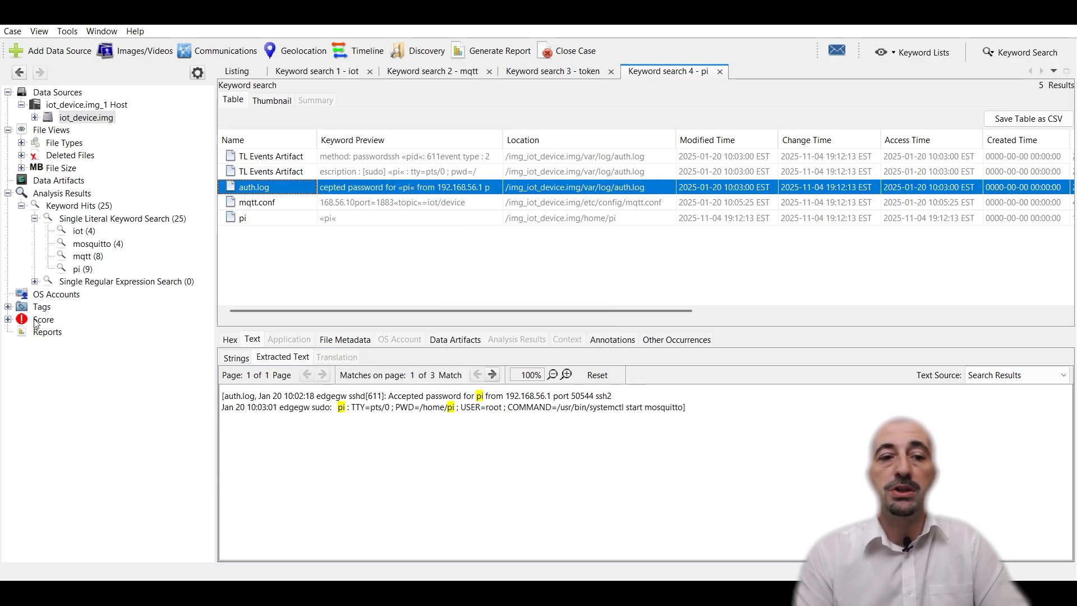
Step: Open the Notable Item file tags, view the tagged auth.log and select its extracted log lines
{"action": "left_click", "coordinate": [8, 307]}
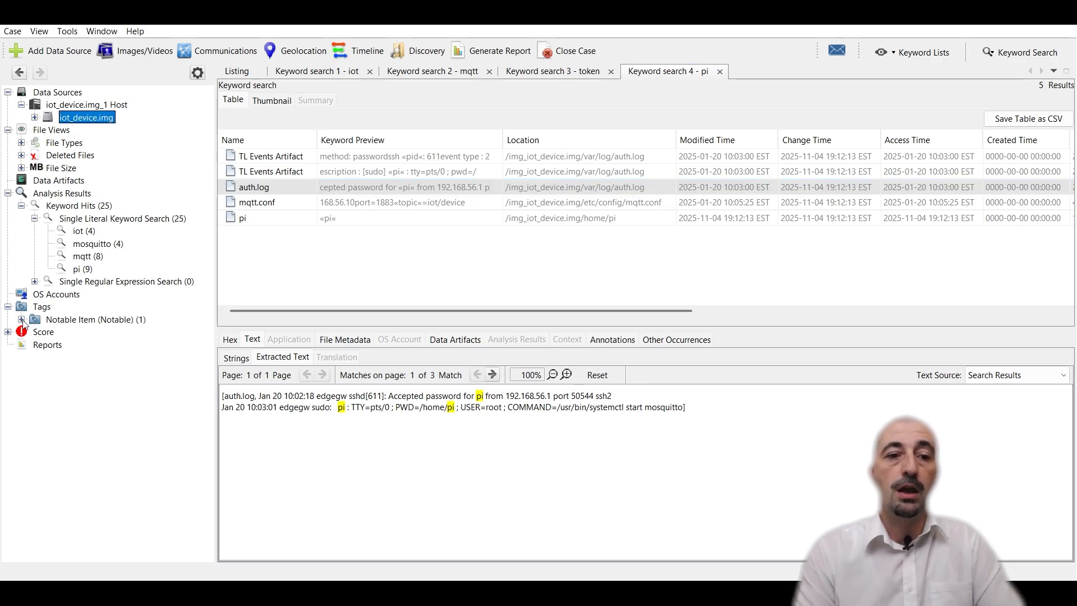
{"action": "left_click", "coordinate": [23, 323]}
{"action": "left_click", "coordinate": [21, 319]}
{"action": "left_click", "coordinate": [49, 332]}
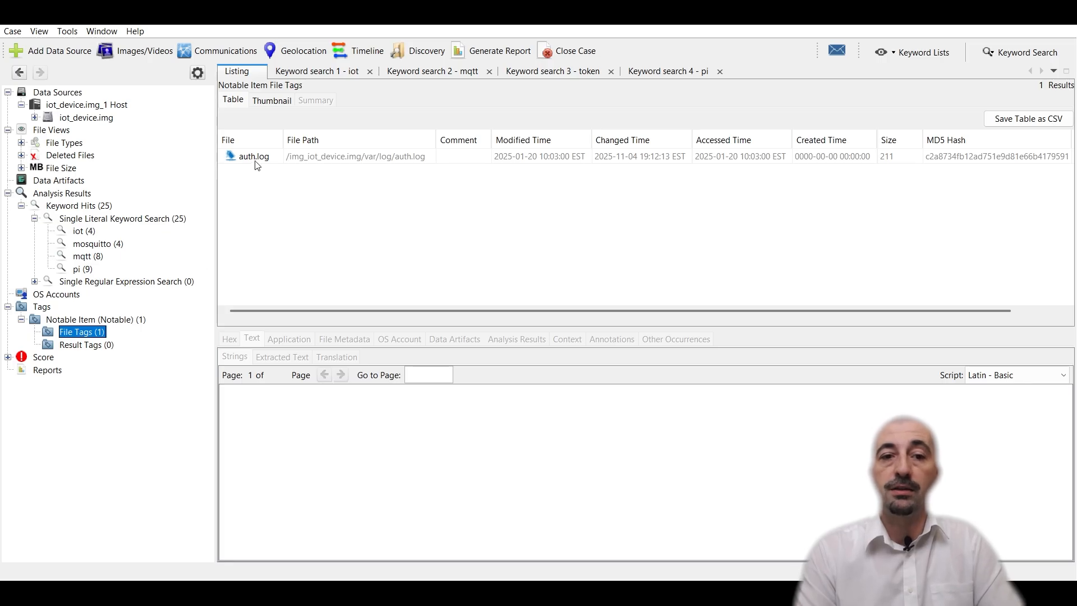
{"action": "left_click", "coordinate": [258, 161]}
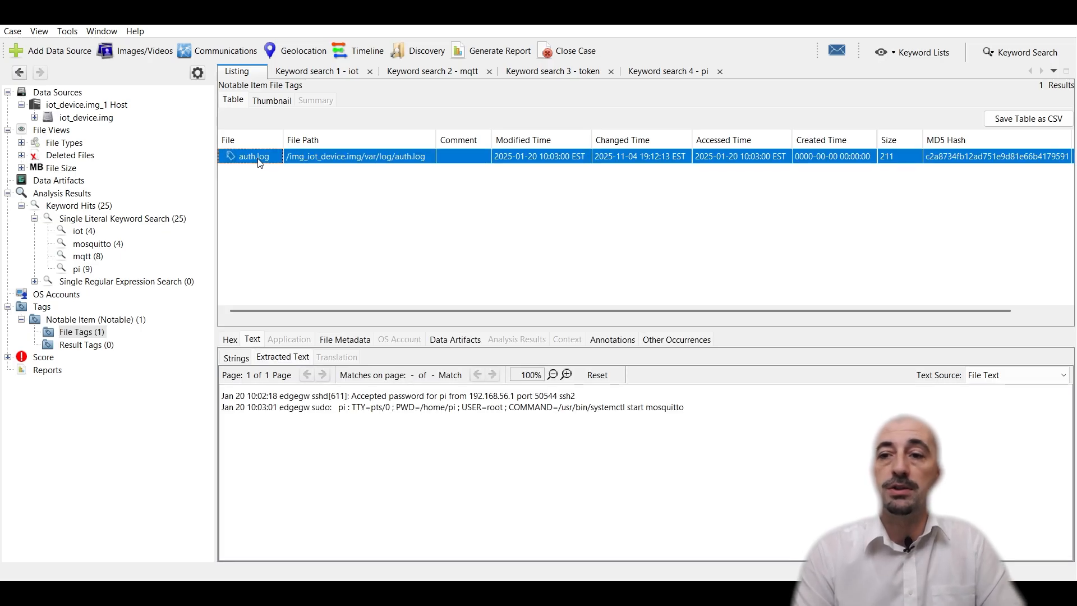
{"action": "right_click", "coordinate": [259, 162]}
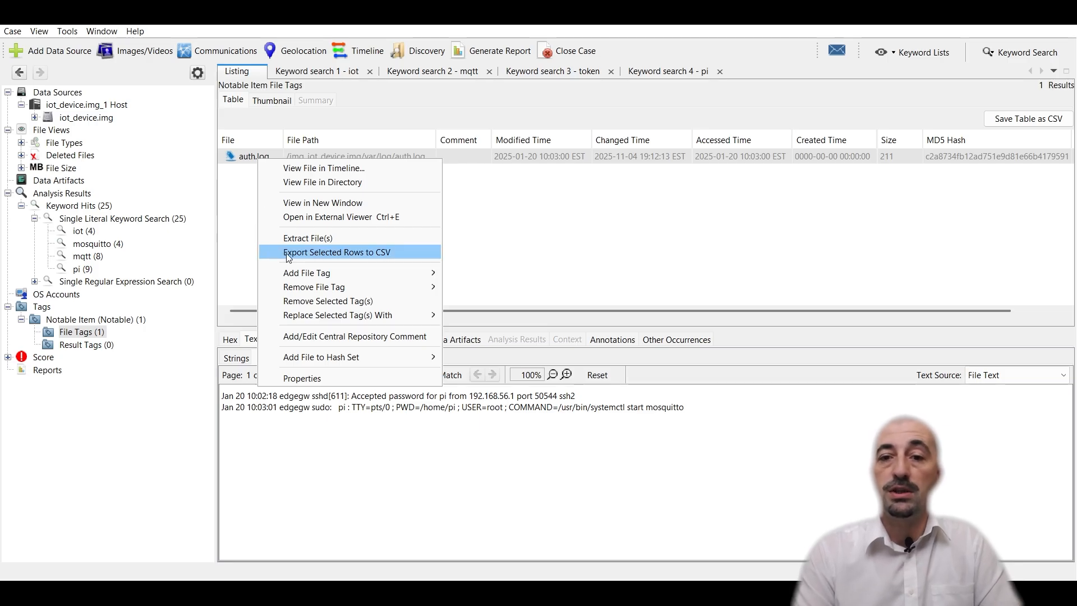
{"action": "left_click", "coordinate": [512, 242]}
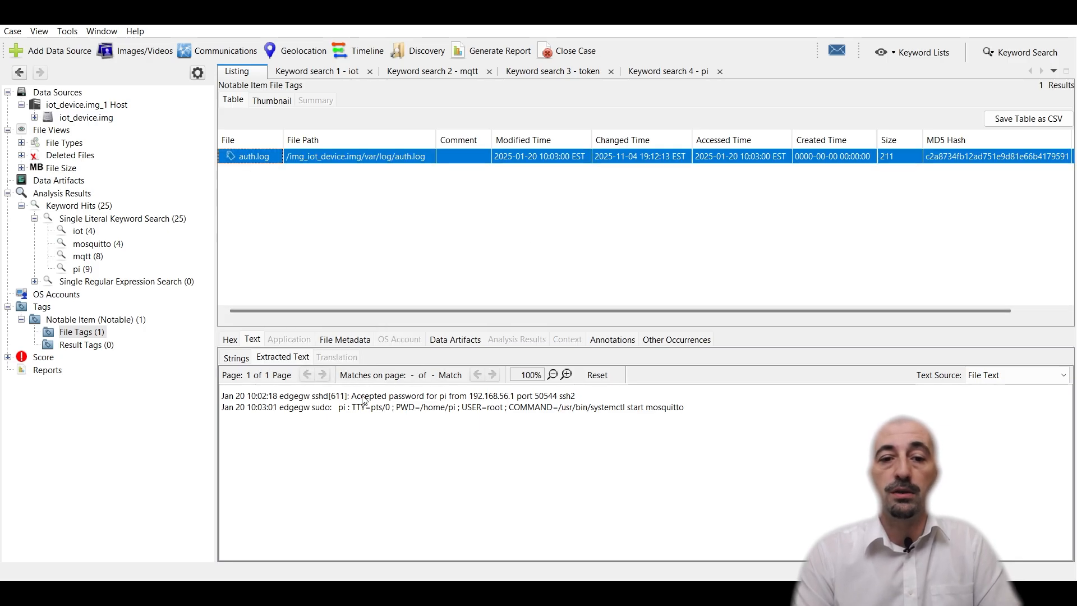
{"action": "left_click_drag", "start_coordinate": [360, 396], "coordinate": [358, 418]}
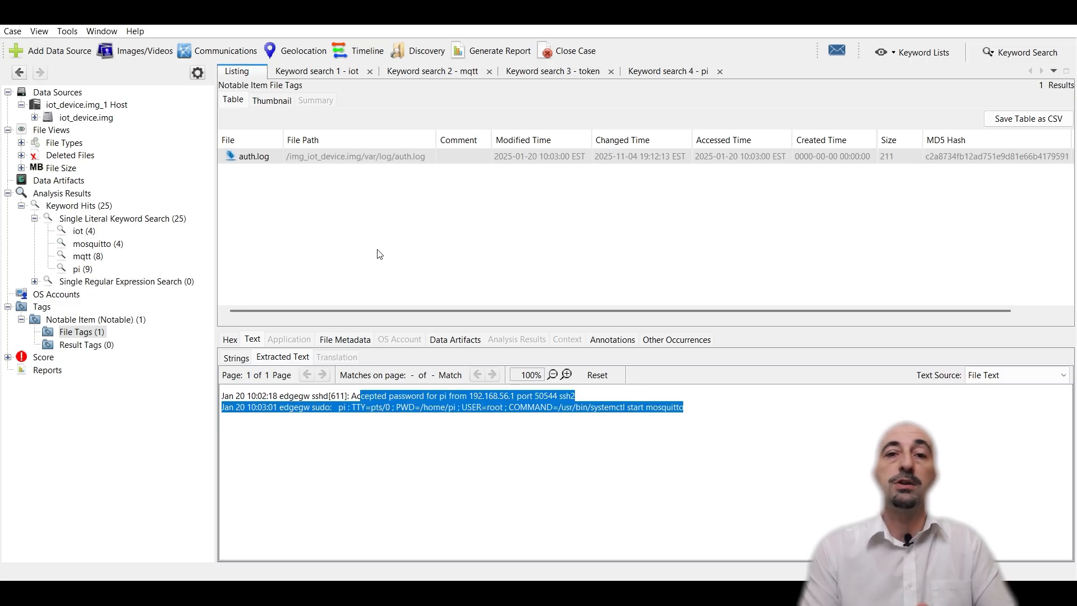